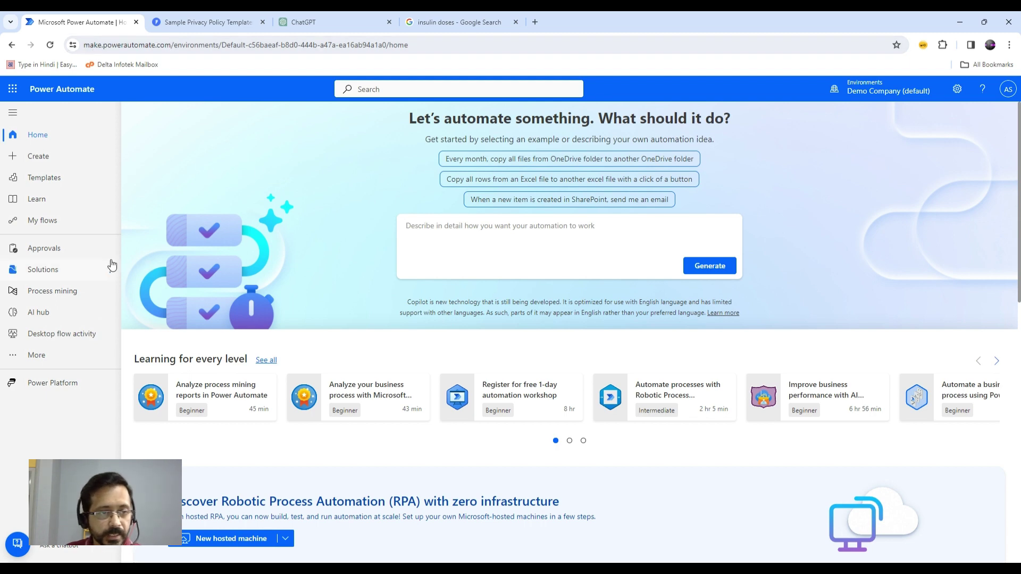
# Step: Open the AI hub from Power Automate's left navigation
pyautogui.click(41, 317)
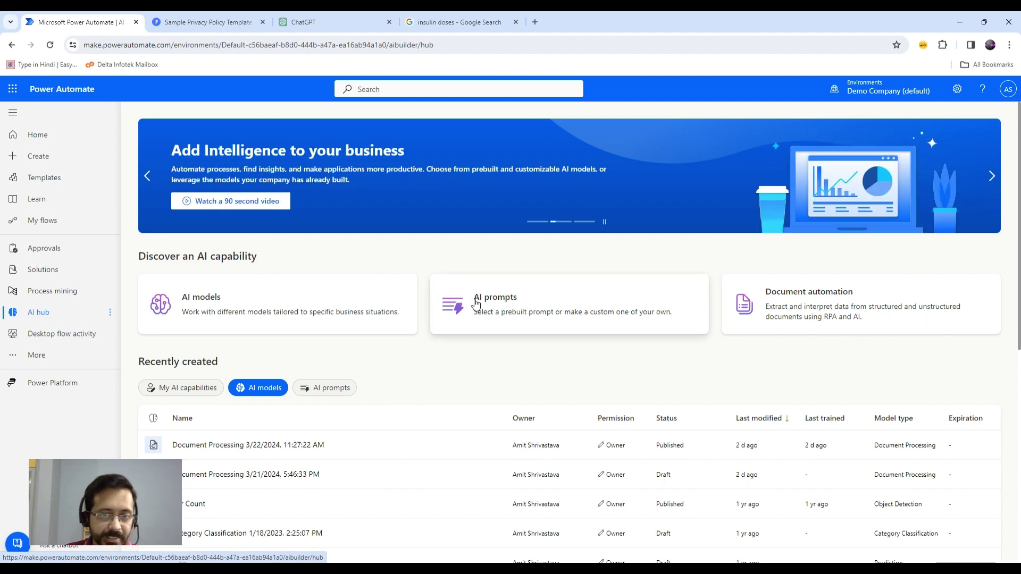
pyautogui.click(502, 305)
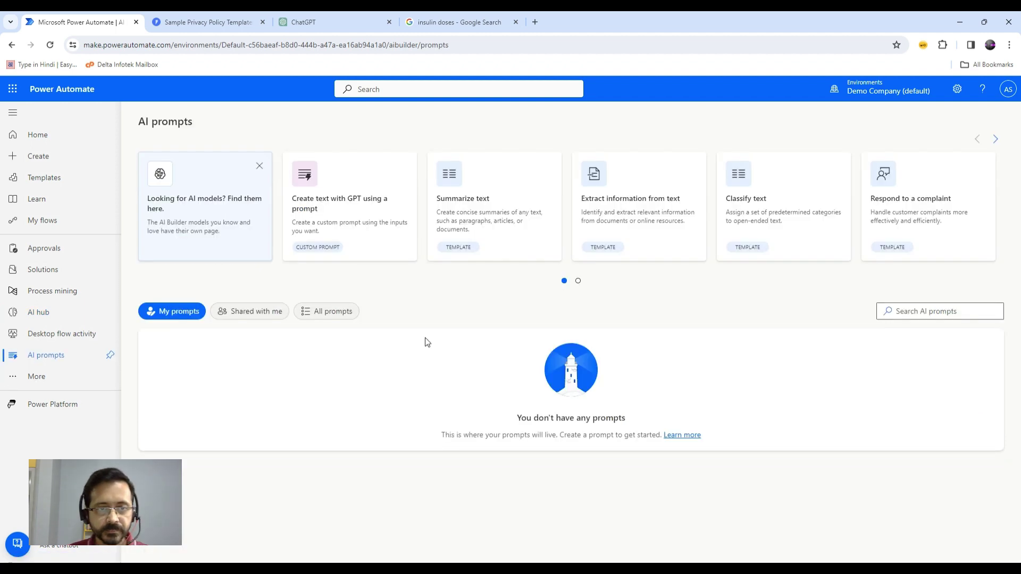
# Step: Start from the Classify text template, retitle it TextClassificationPrompt, and save the custom prompt
pyautogui.click(764, 203)
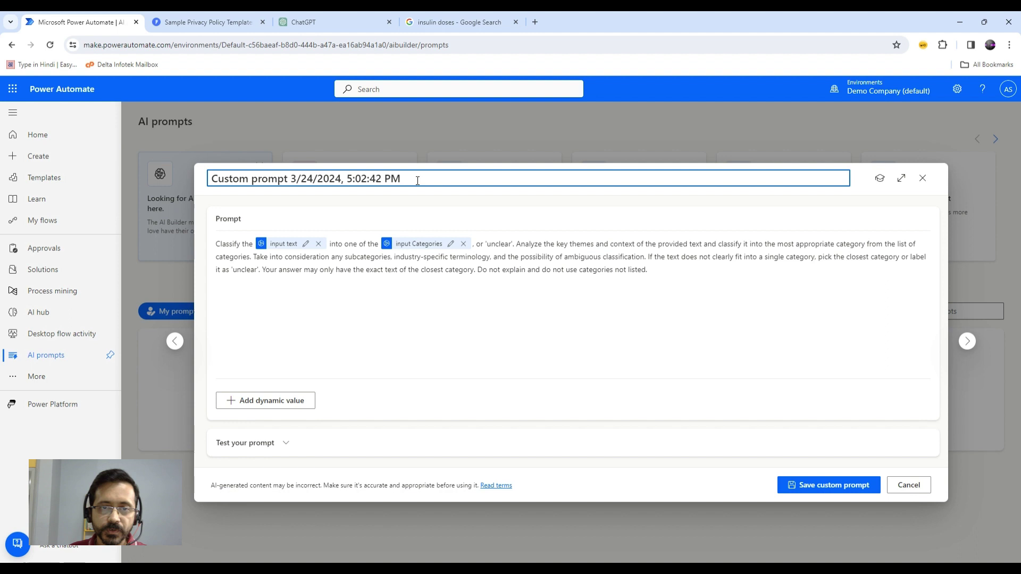
pyautogui.moveTo(418, 181); pyautogui.dragTo(203, 181)
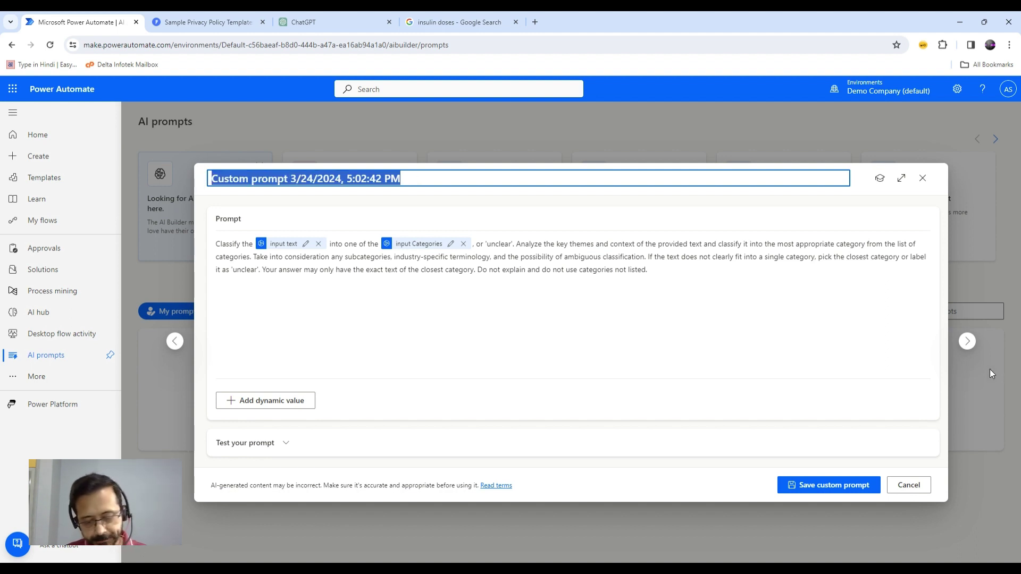
pyautogui.write('Tex')
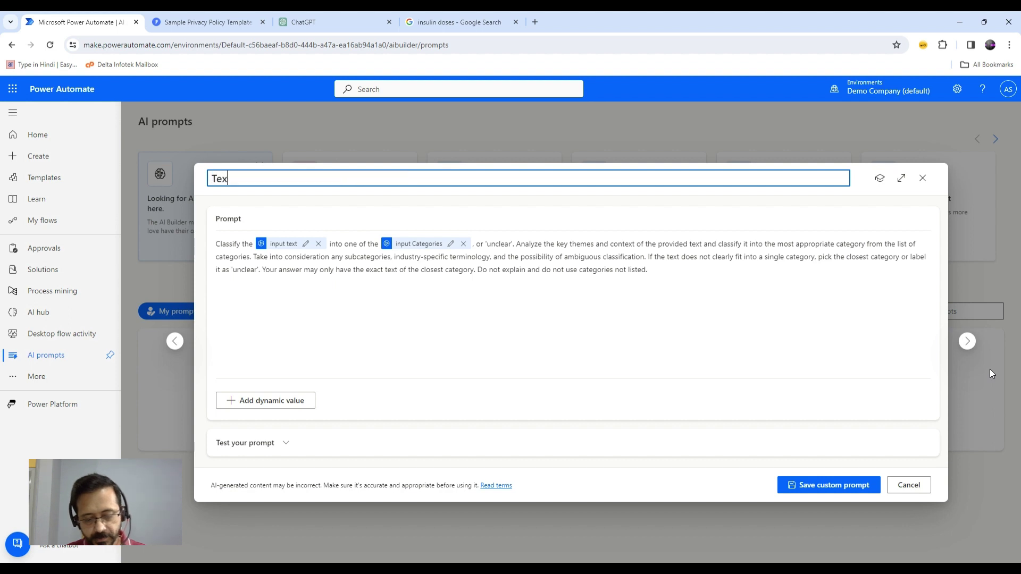
pyautogui.write('tClassif')
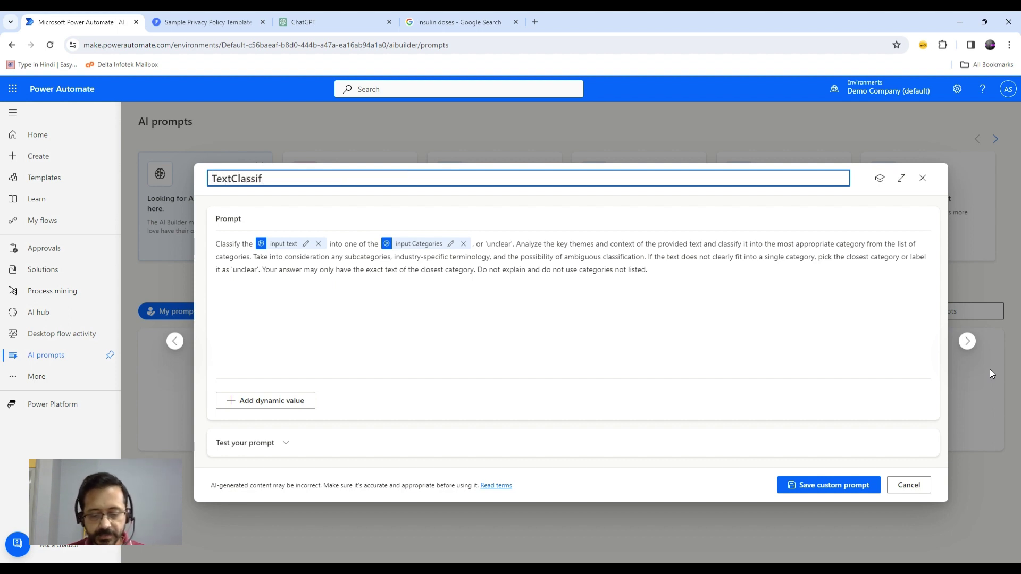
pyautogui.write('icationP')
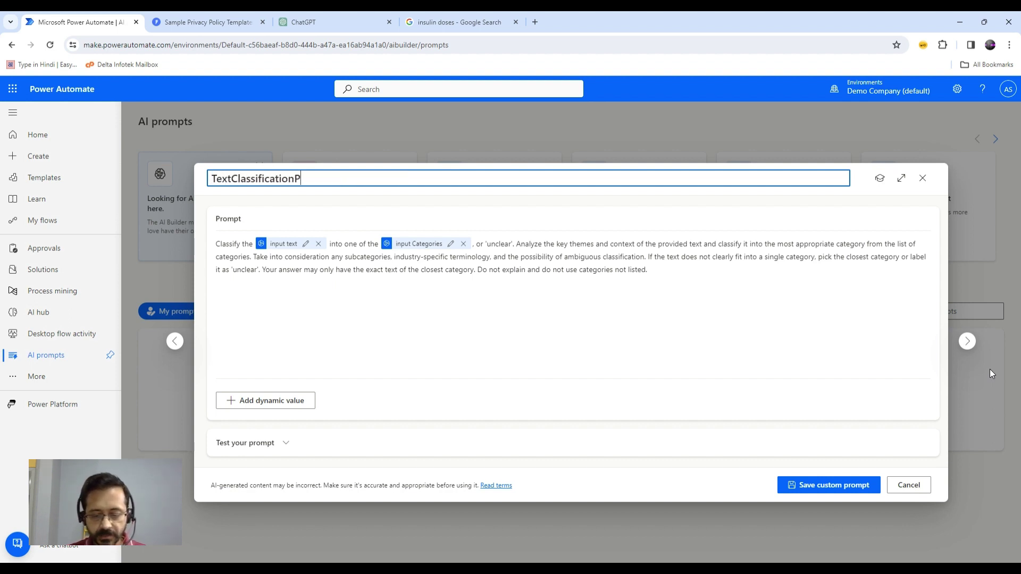
pyautogui.write('rompt')
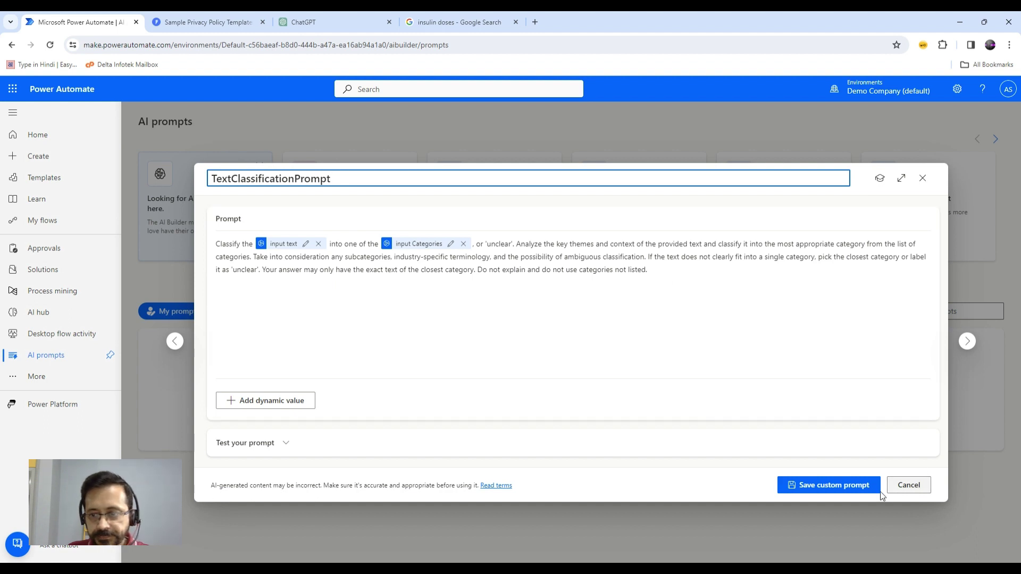
pyautogui.click(848, 490)
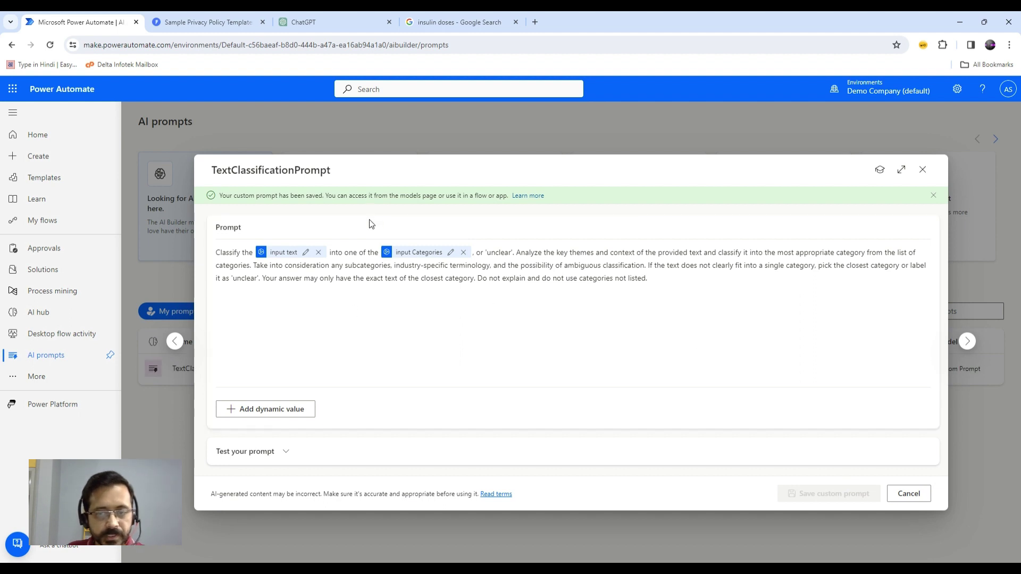
pyautogui.click(923, 170)
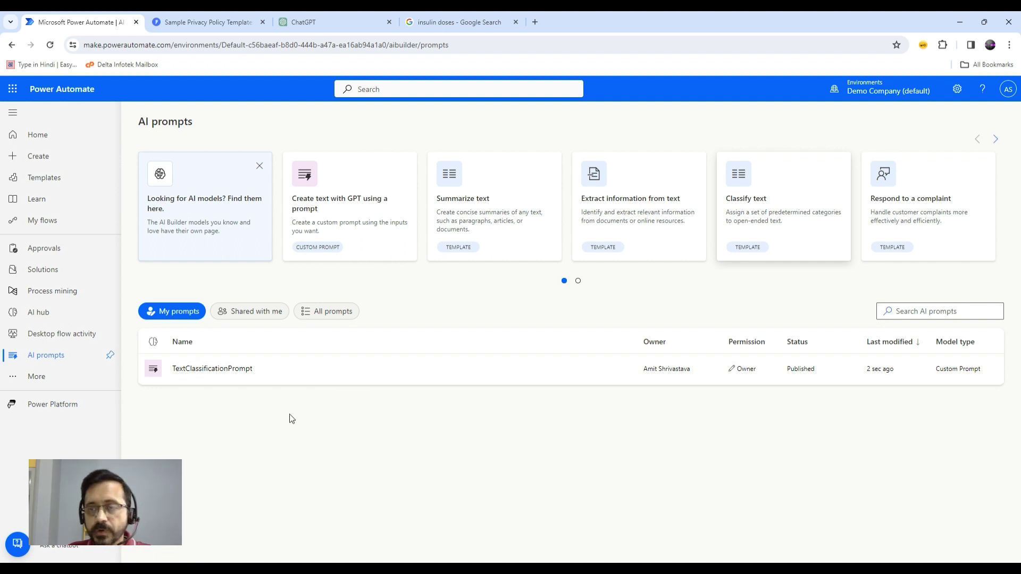
# Step: Create instant cloud flow MyTextClassificationFLow with the Manually trigger a flow trigger
pyautogui.click(42, 220)
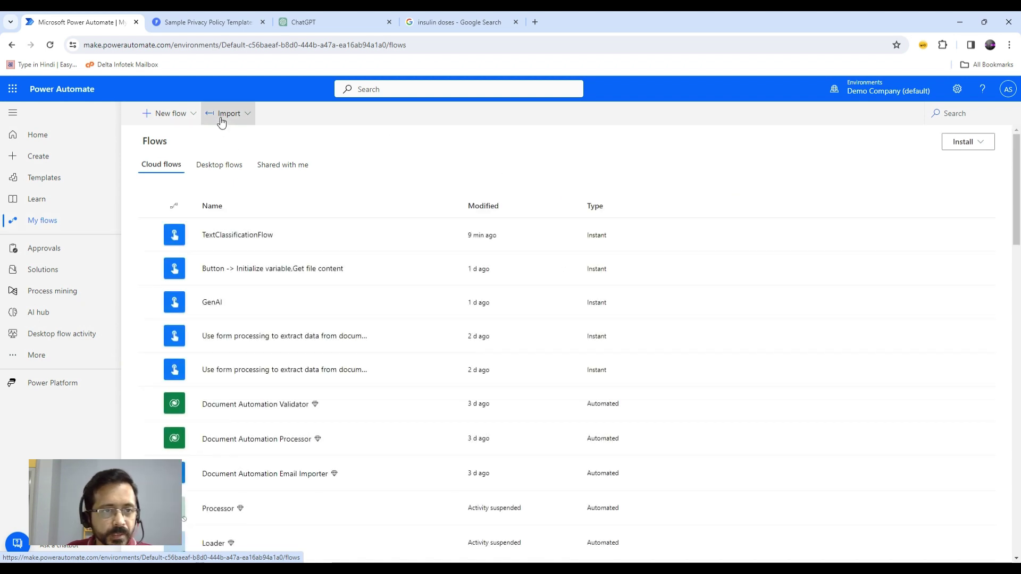
pyautogui.click(193, 114)
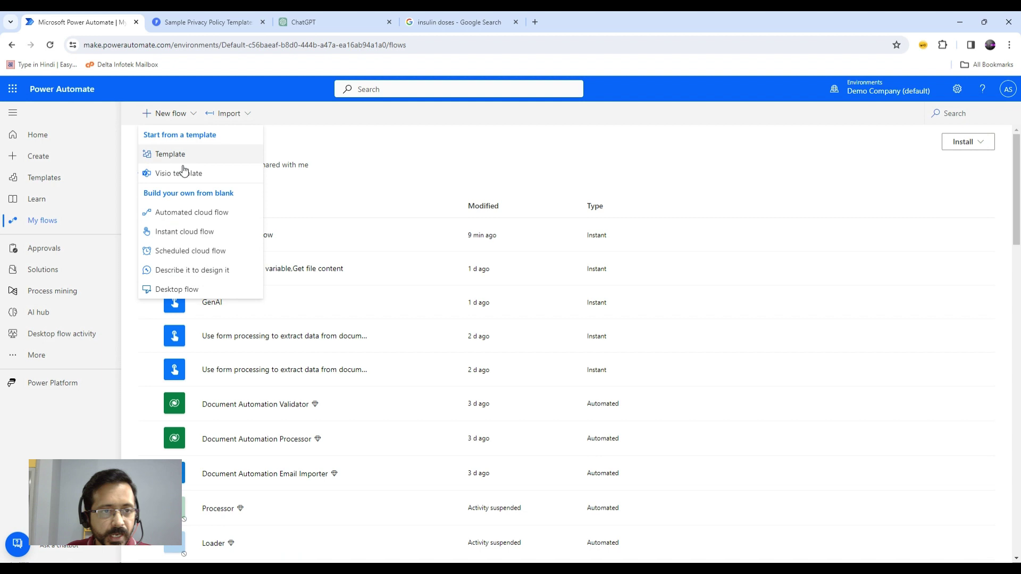
pyautogui.click(184, 233)
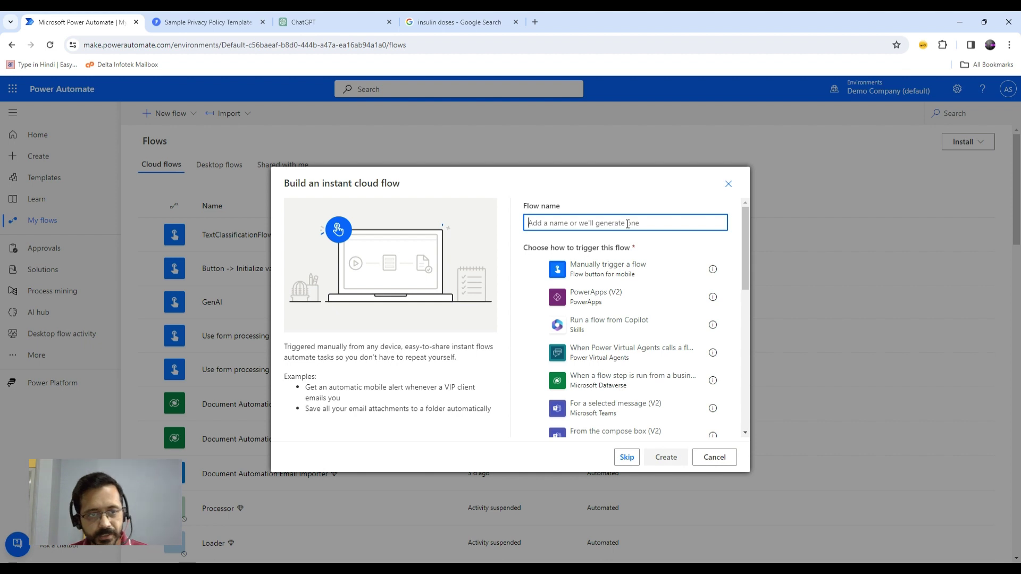
pyautogui.write('S')
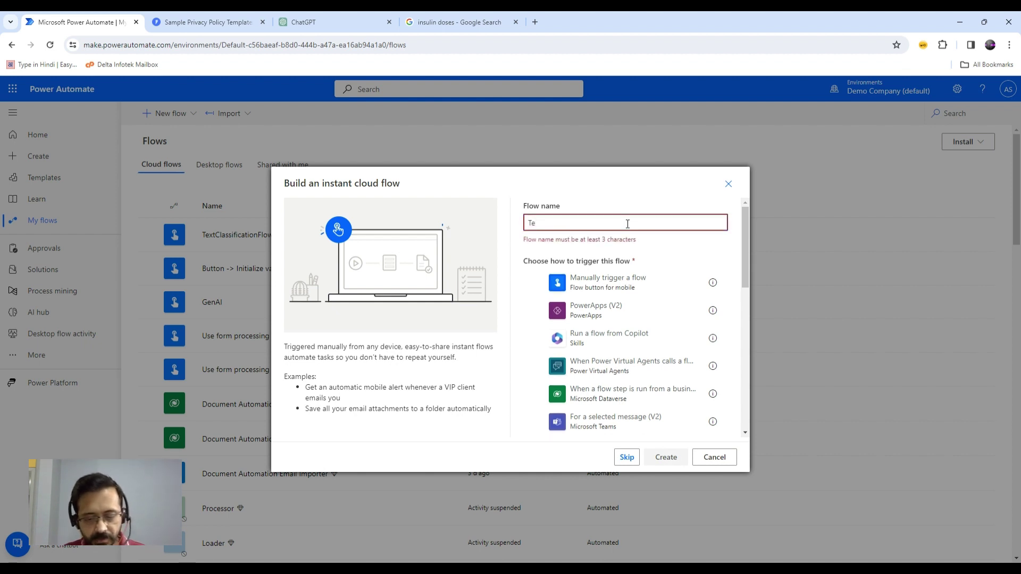
pyautogui.press('BackSpace')
pyautogui.write('My')
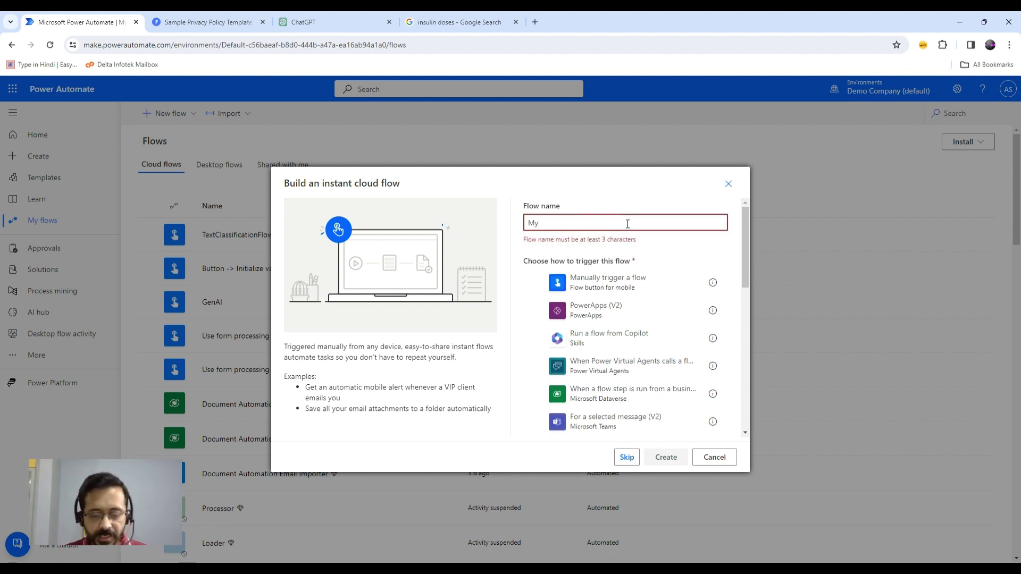
pyautogui.write('TextClass')
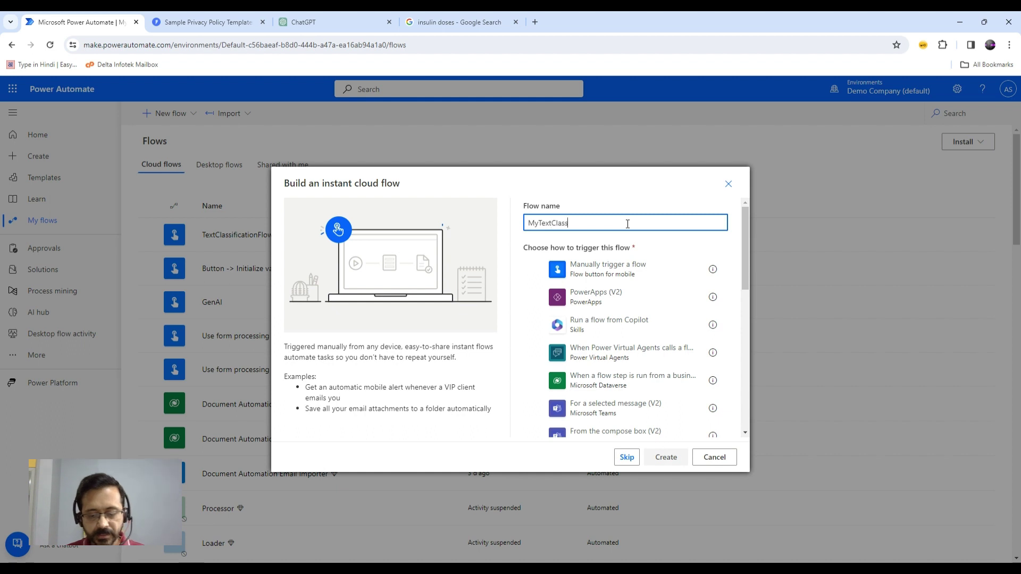
pyautogui.write('ification')
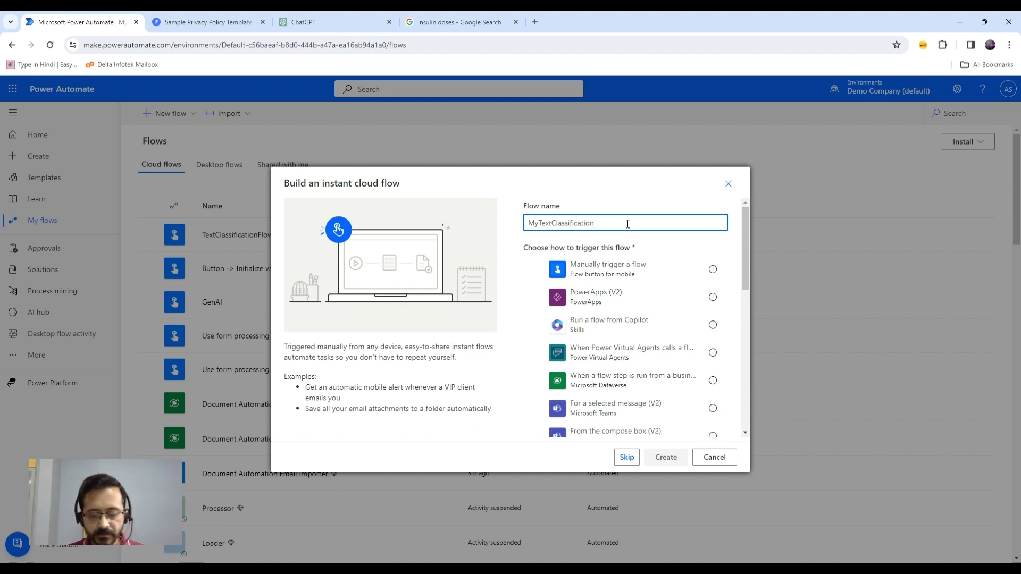
pyautogui.write('FLow')
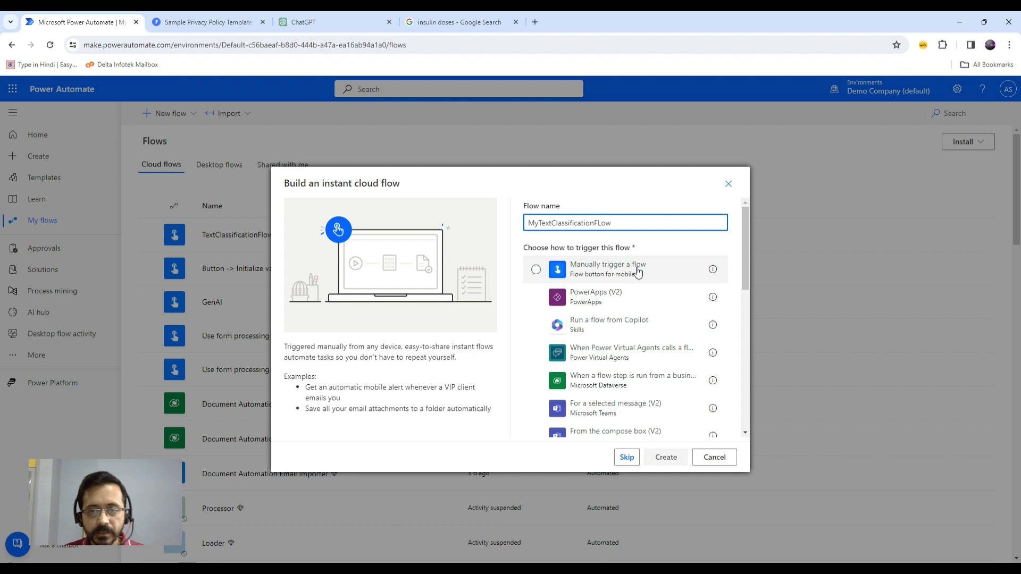
pyautogui.click(640, 269)
pyautogui.click(666, 457)
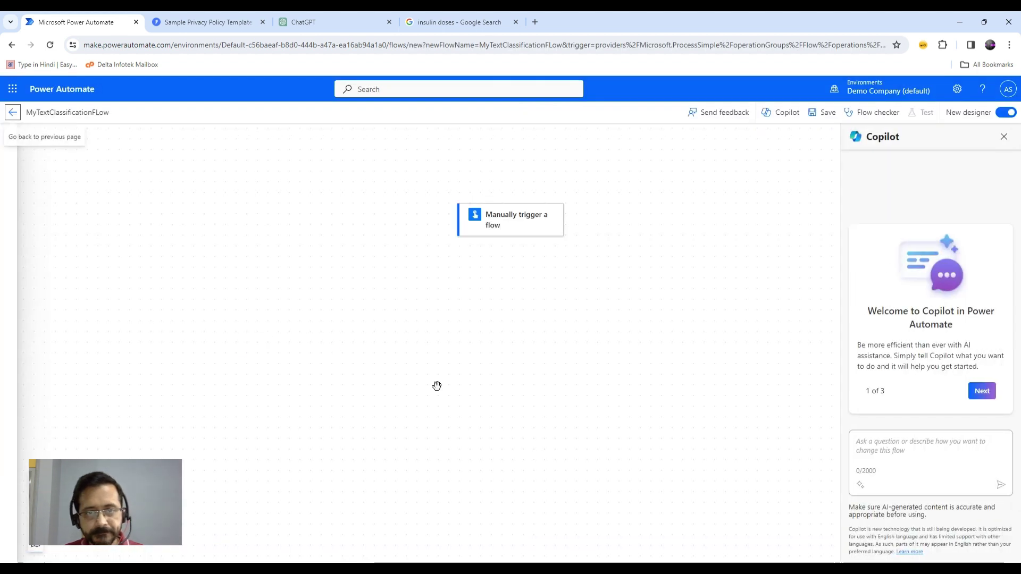
# Step: Add a text input named TextToBeClassified to the manual trigger
pyautogui.click(1004, 136)
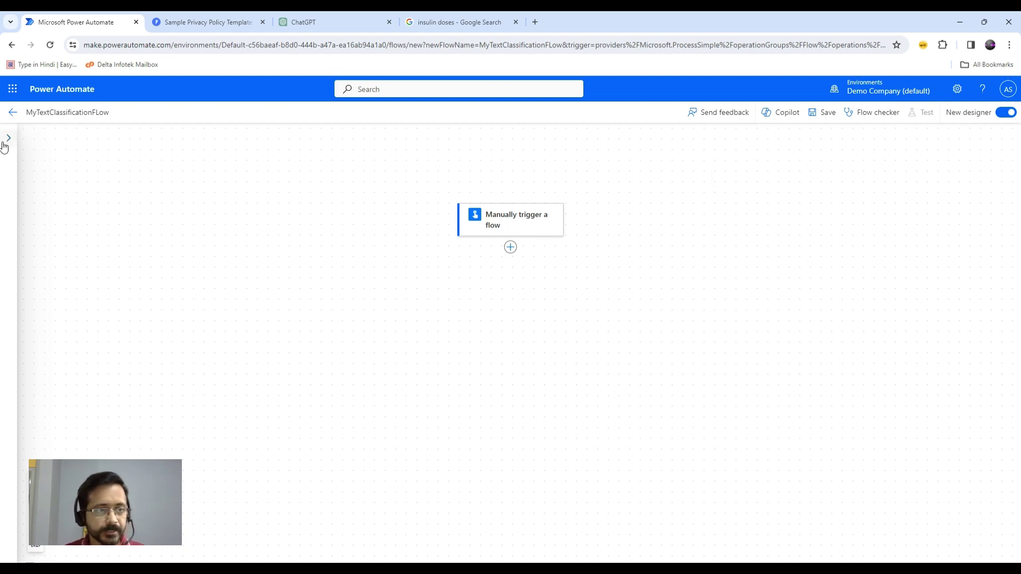
pyautogui.click(517, 221)
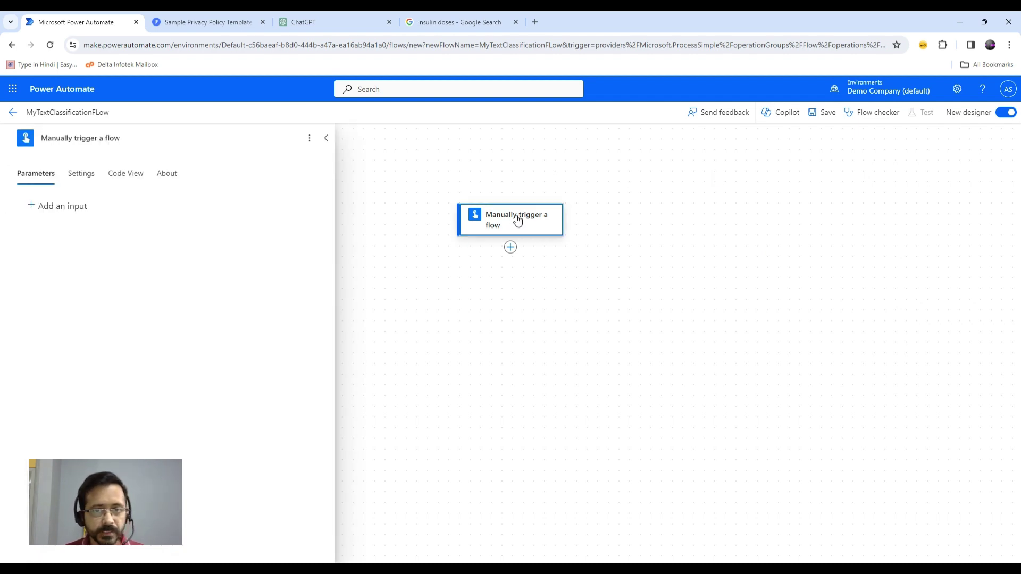
pyautogui.click(30, 210)
pyautogui.click(46, 229)
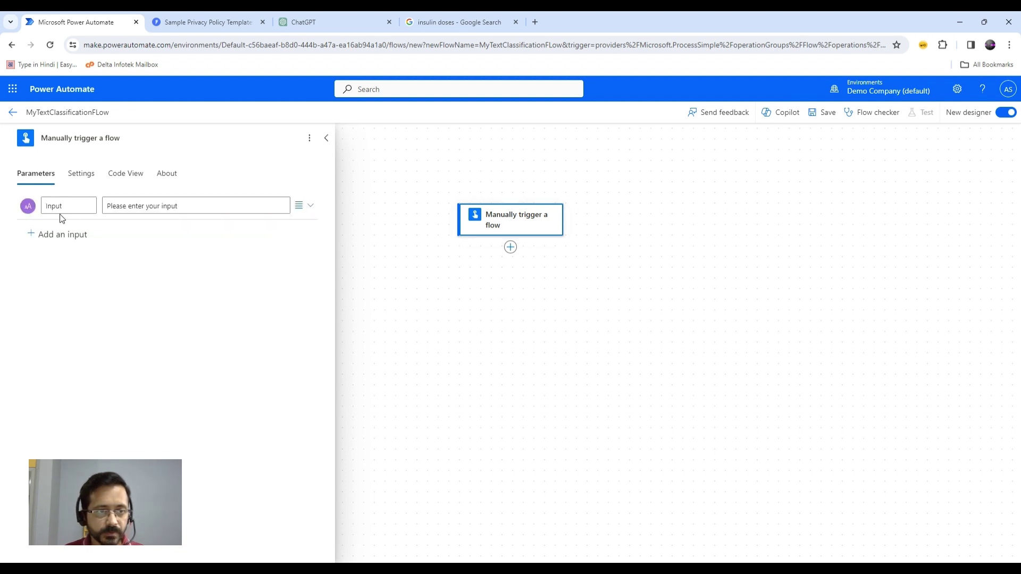
pyautogui.click(62, 208)
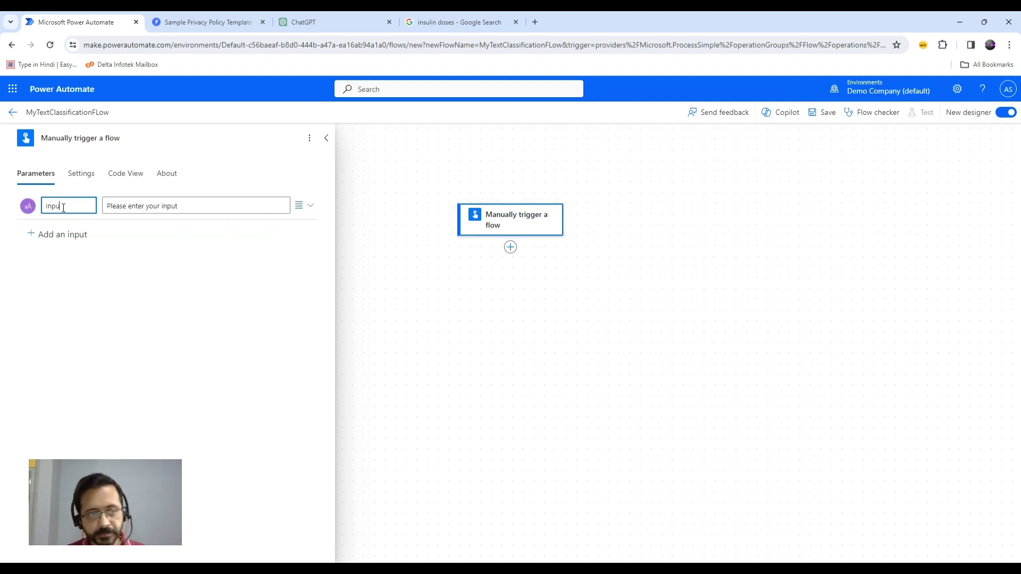
pyautogui.press('BackSpace')
pyautogui.press('BackSpace')
pyautogui.press('BackSpace')
pyautogui.press('BackSpace')
pyautogui.write('T')
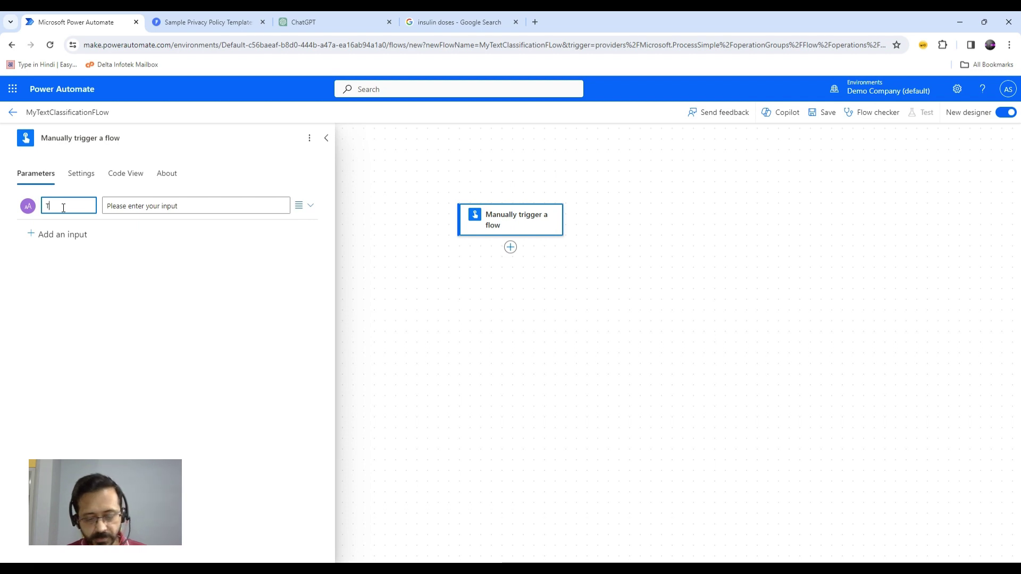
pyautogui.write('ext')
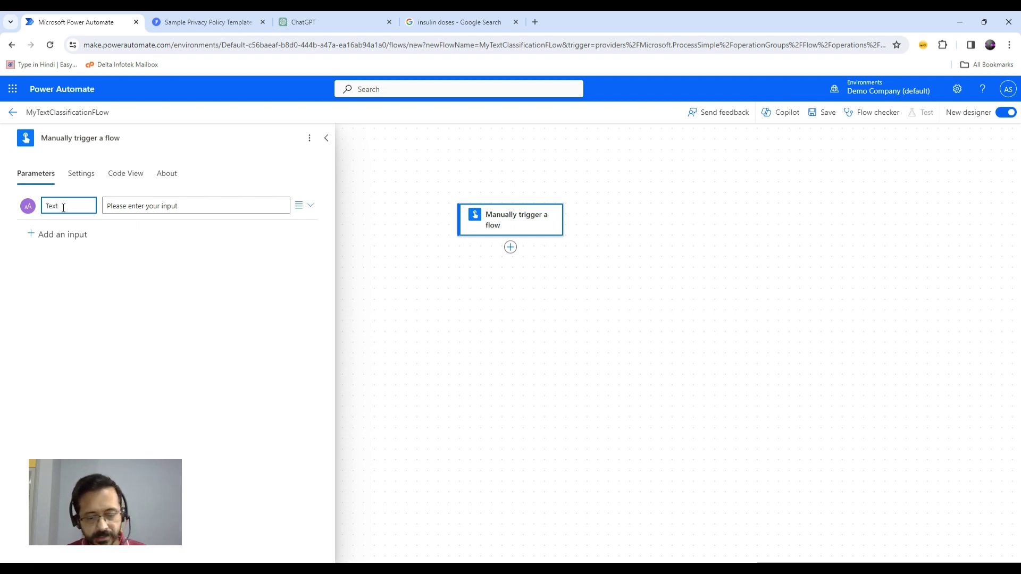
pyautogui.write('ToBeC')
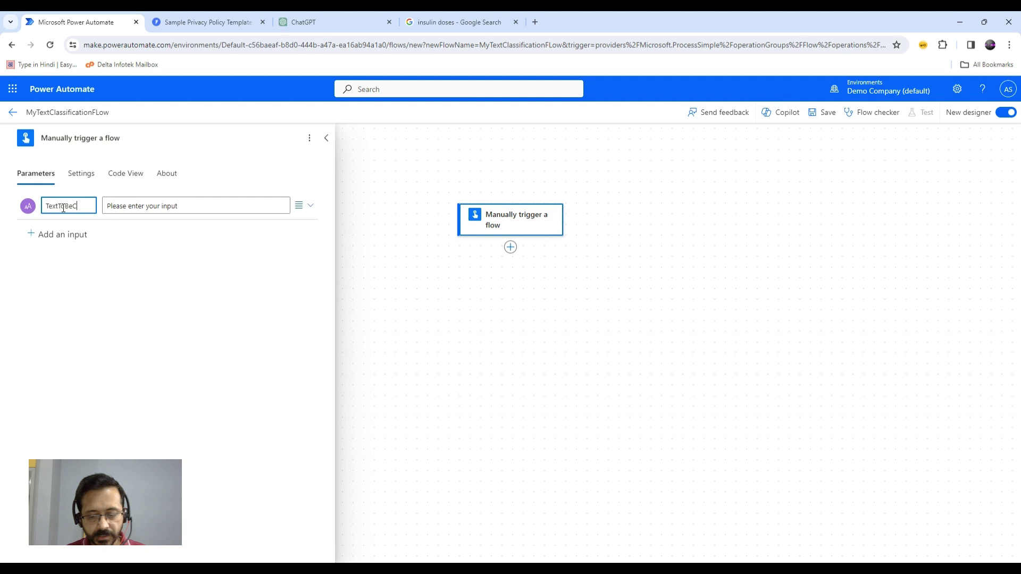
pyautogui.write('lassified')
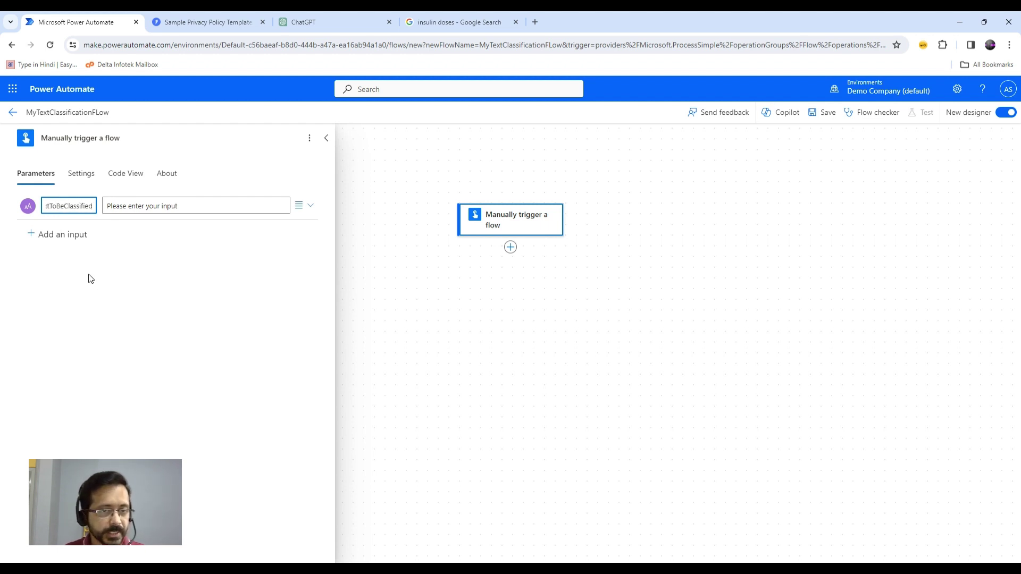
# Step: Add a second text input to the trigger for the categories
pyautogui.click(33, 236)
pyautogui.click(45, 253)
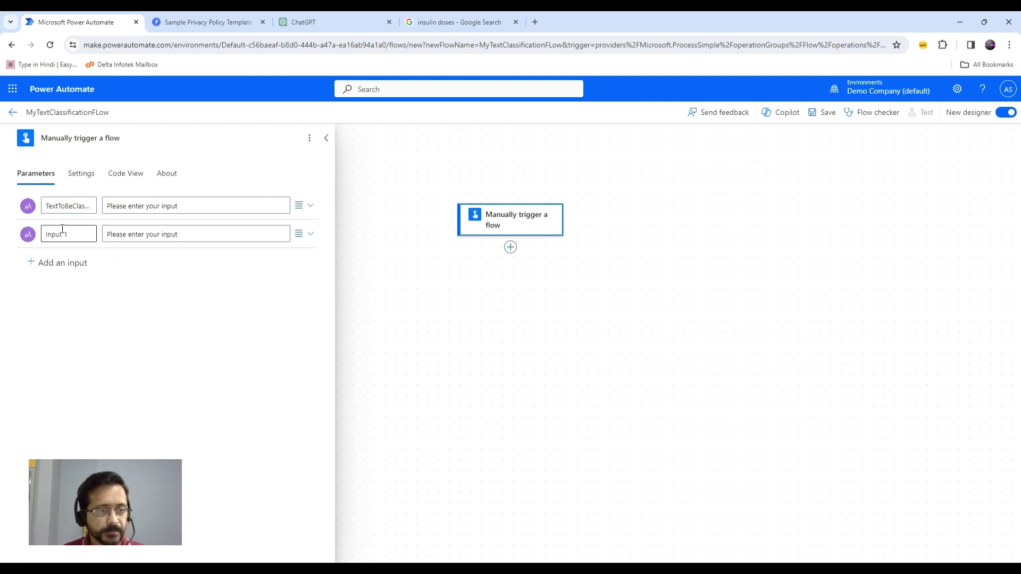
pyautogui.moveTo(71, 235); pyautogui.dragTo(33, 242)
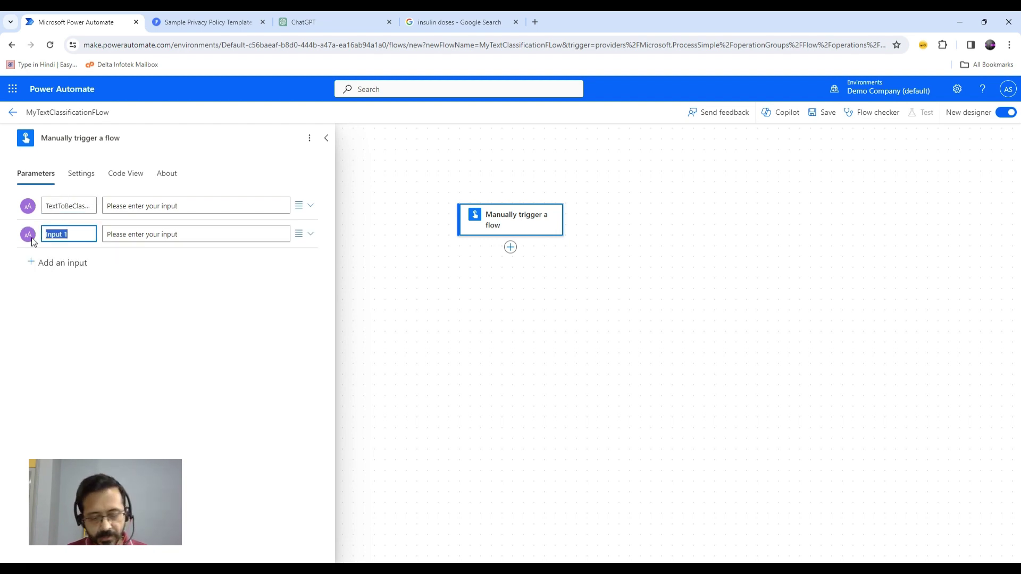
pyautogui.write('Categor')
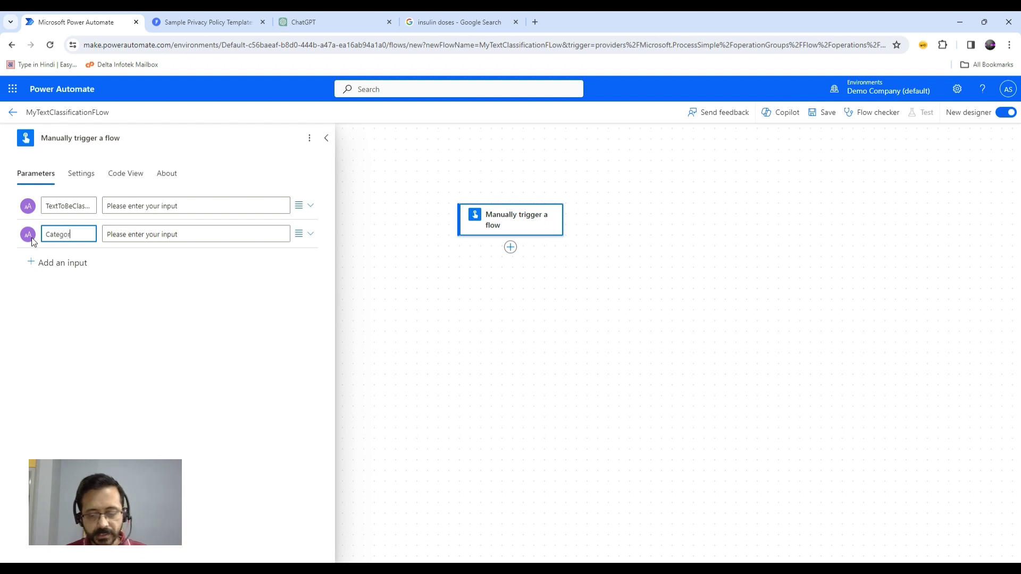
pyautogui.write('y')
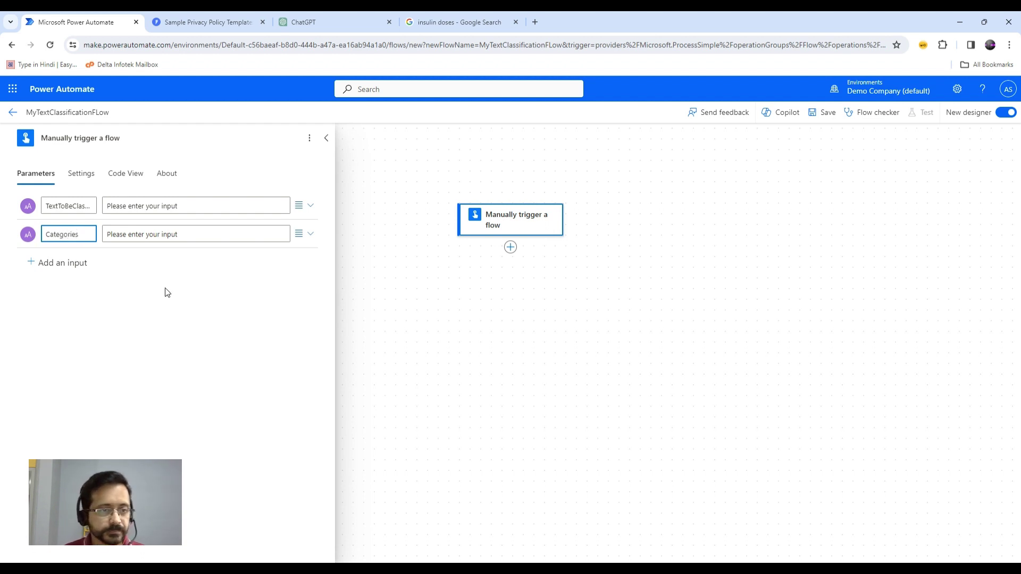
pyautogui.click(539, 309)
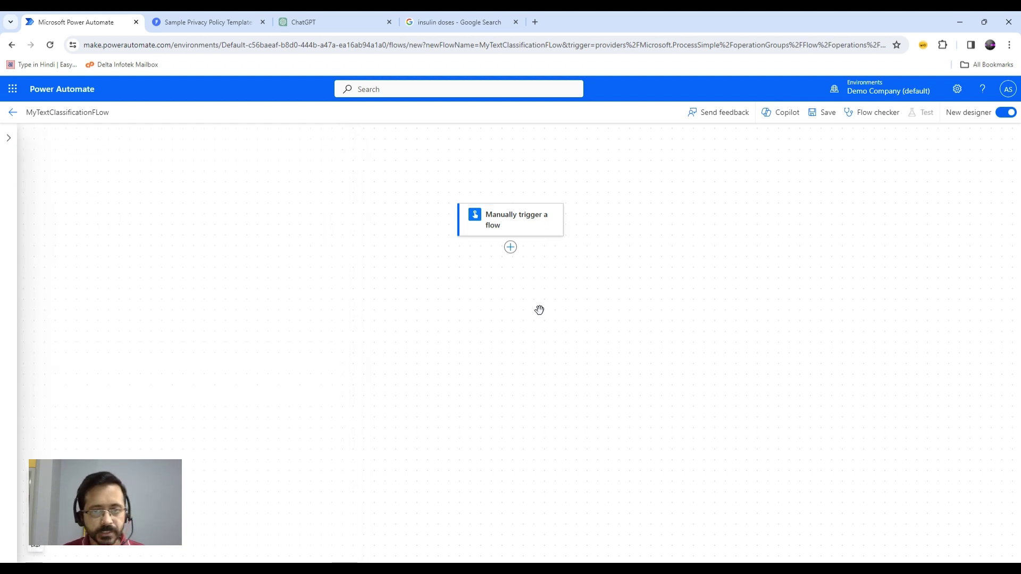
# Step: Insert the AI Builder action 'Create text with GPT using a prompt' below the trigger
pyautogui.click(514, 251)
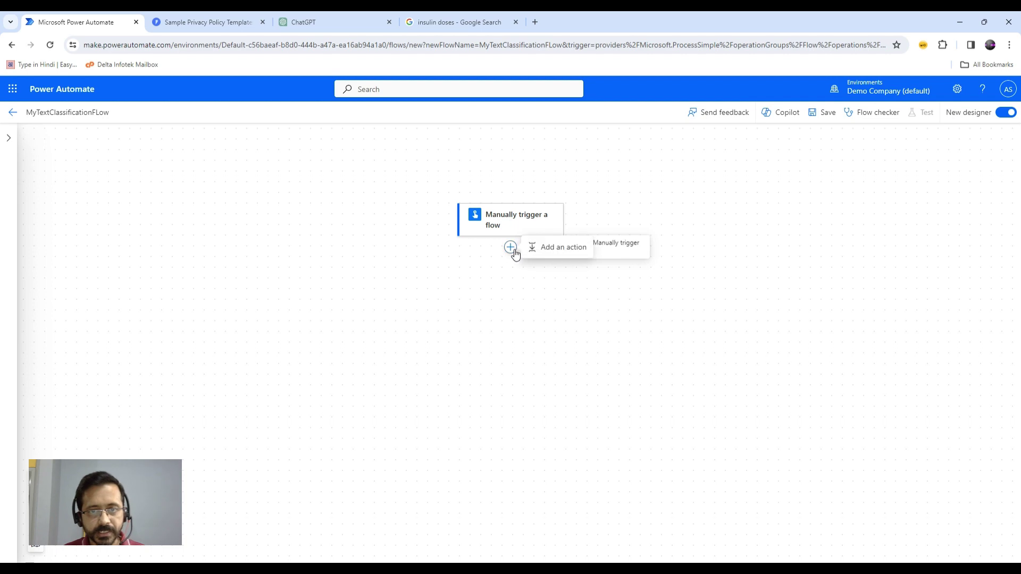
pyautogui.click(567, 256)
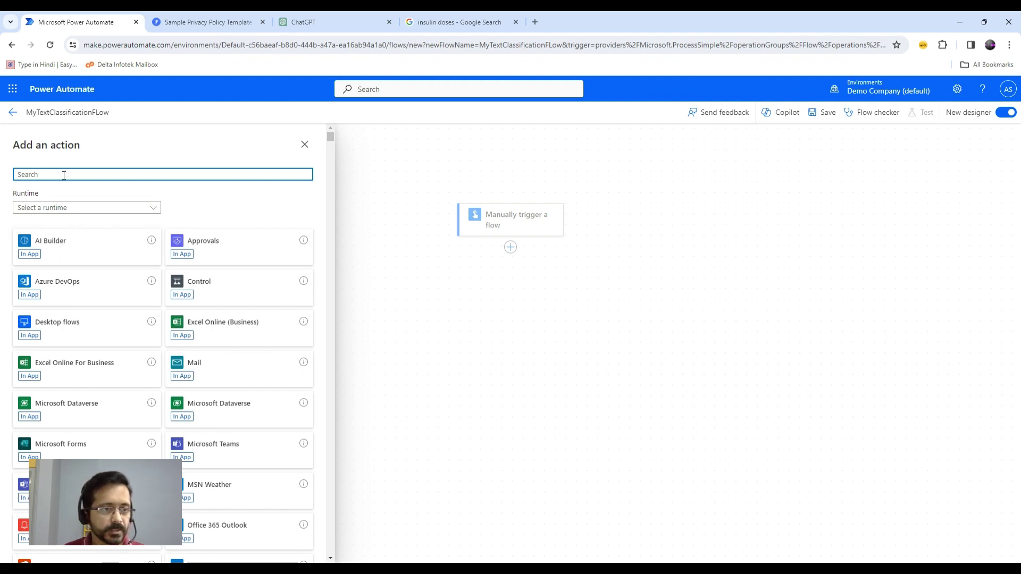
pyautogui.write('AI')
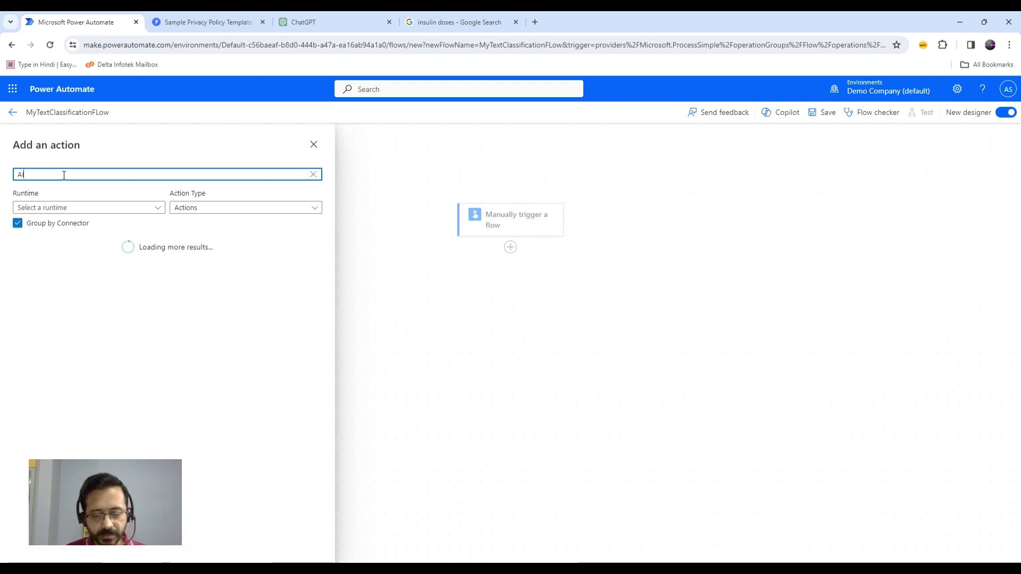
pyautogui.write(' Builder')
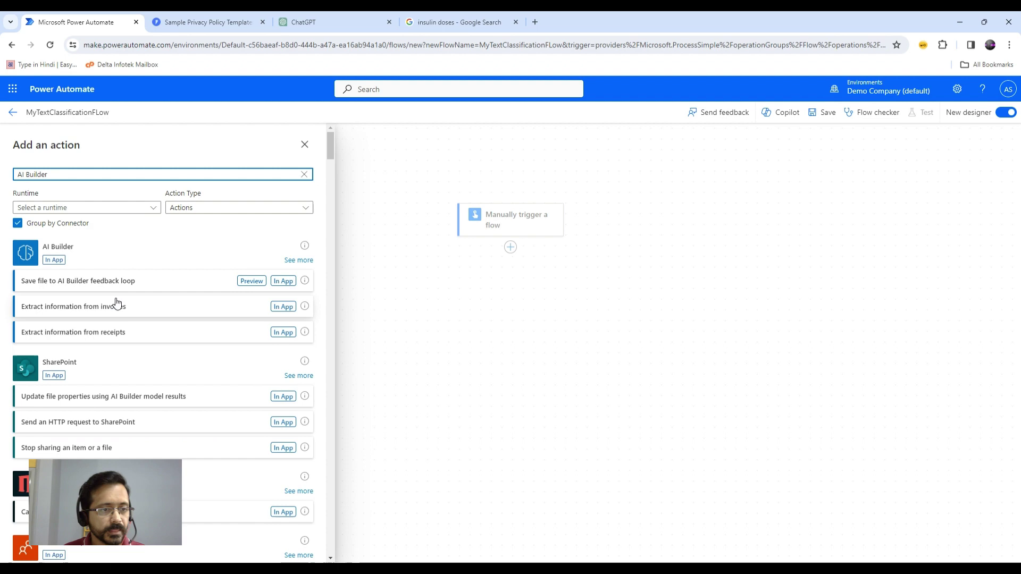
pyautogui.click(298, 260)
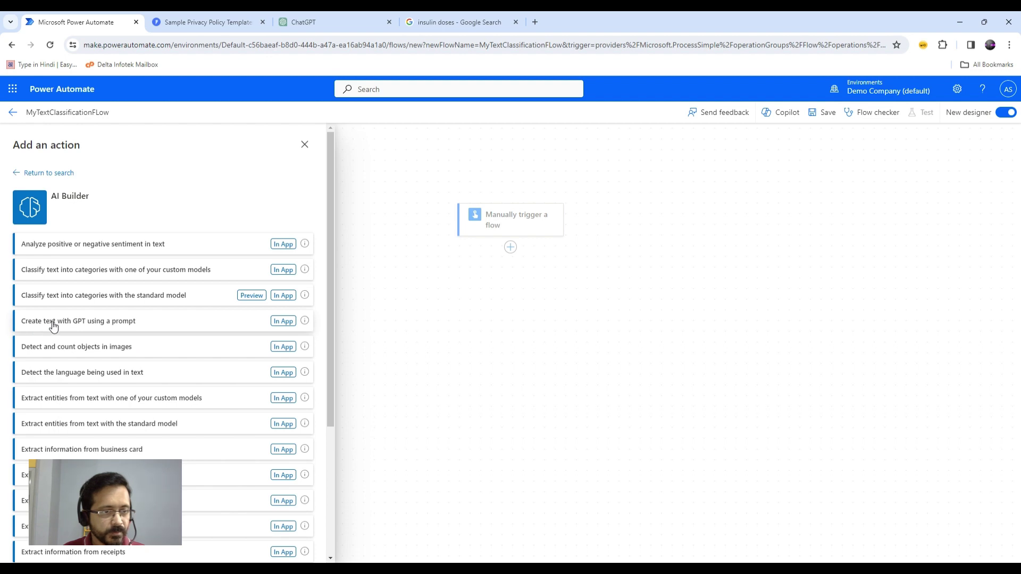
pyautogui.click(128, 325)
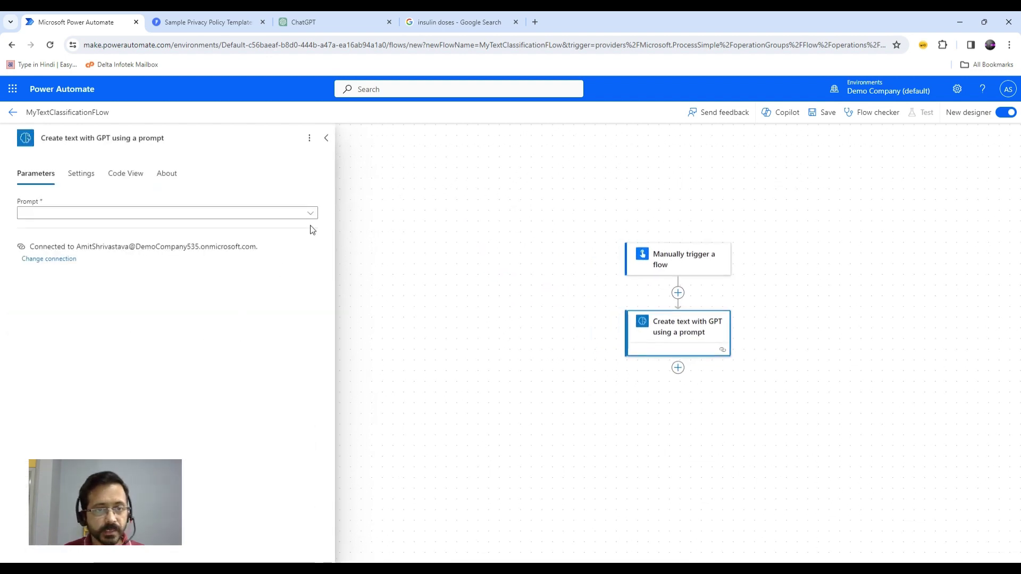
# Step: Set the prompt to TextClassificationPrompt and map Input Text to the trigger's TextToBeClassified
pyautogui.click(311, 214)
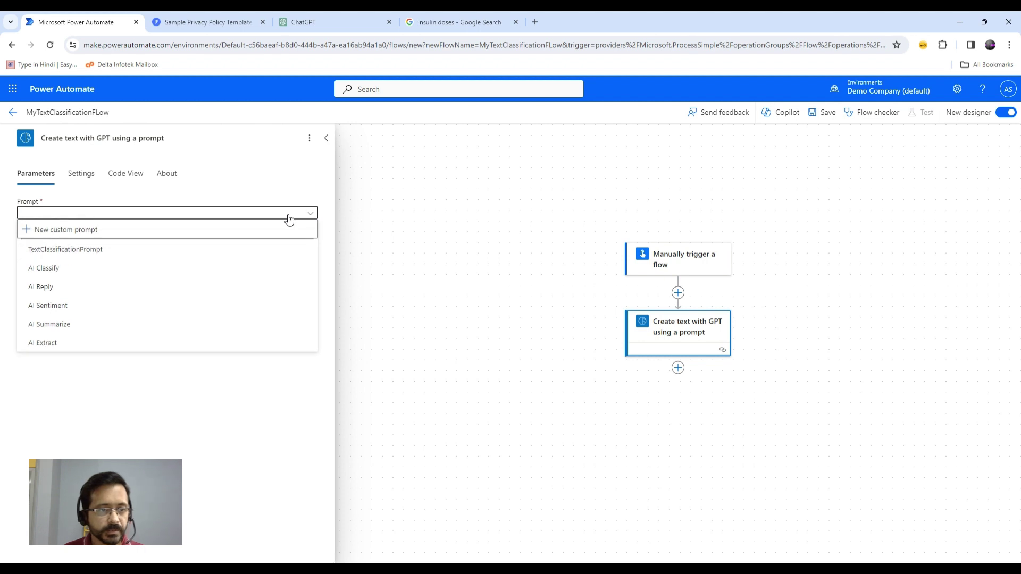
pyautogui.click(83, 253)
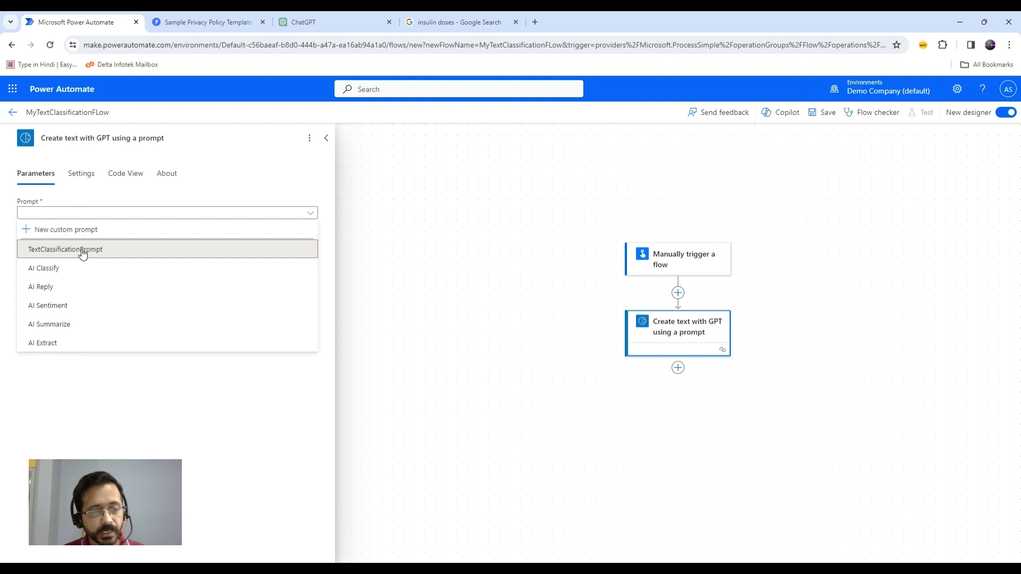
pyautogui.click(82, 253)
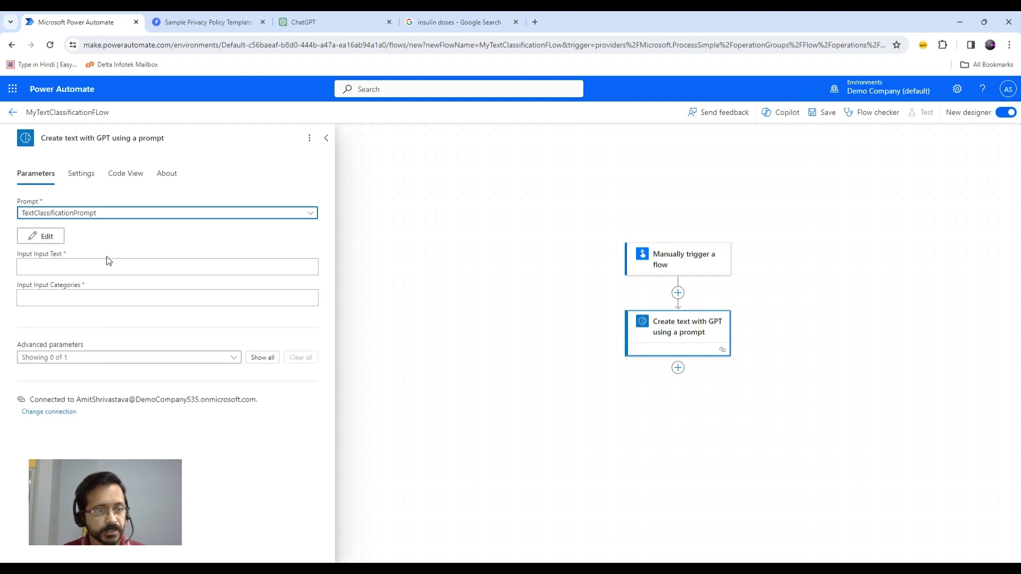
pyautogui.click(65, 265)
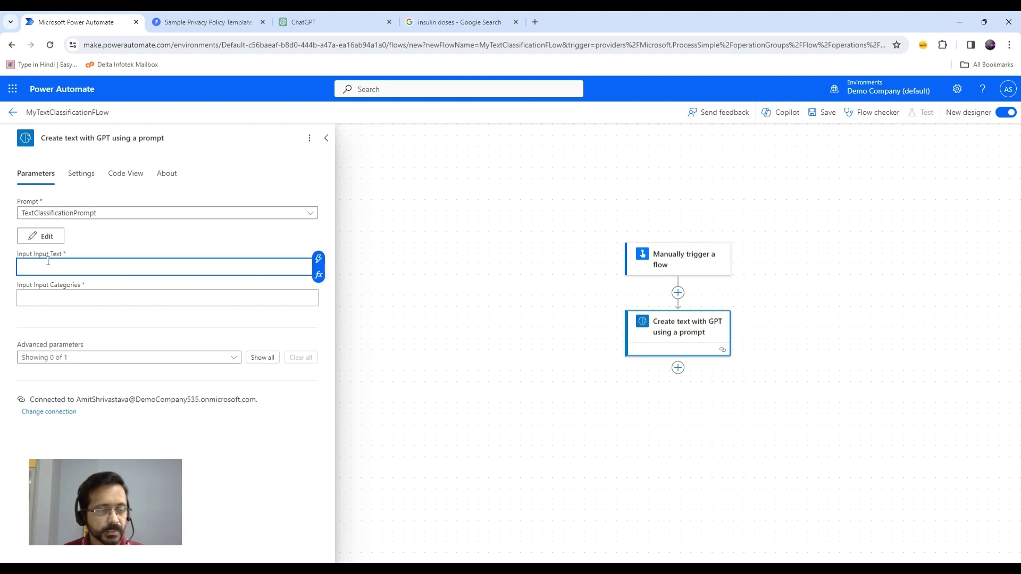
pyautogui.click(319, 259)
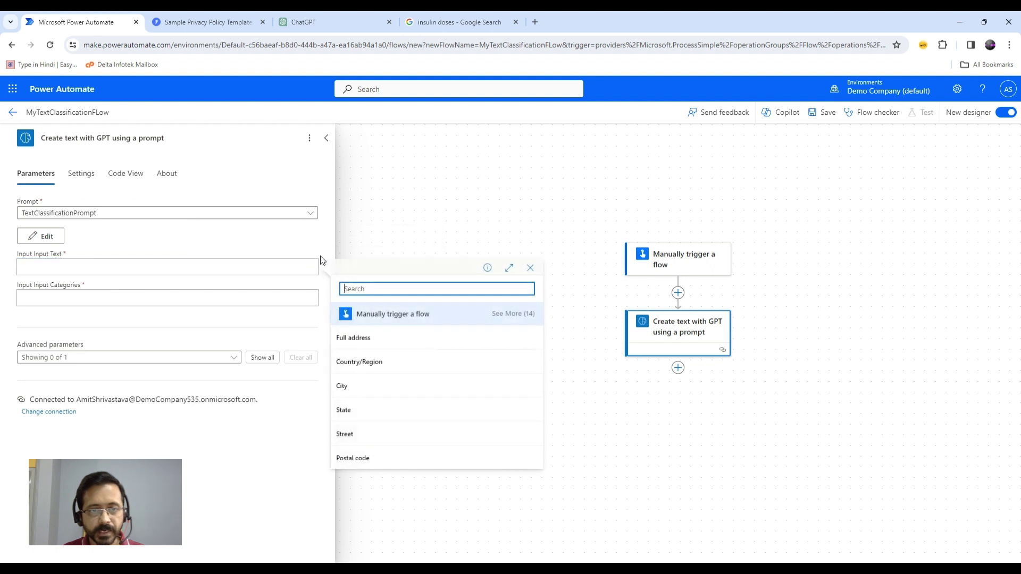
pyautogui.click(511, 318)
pyautogui.scroll(-3, 509, 321)
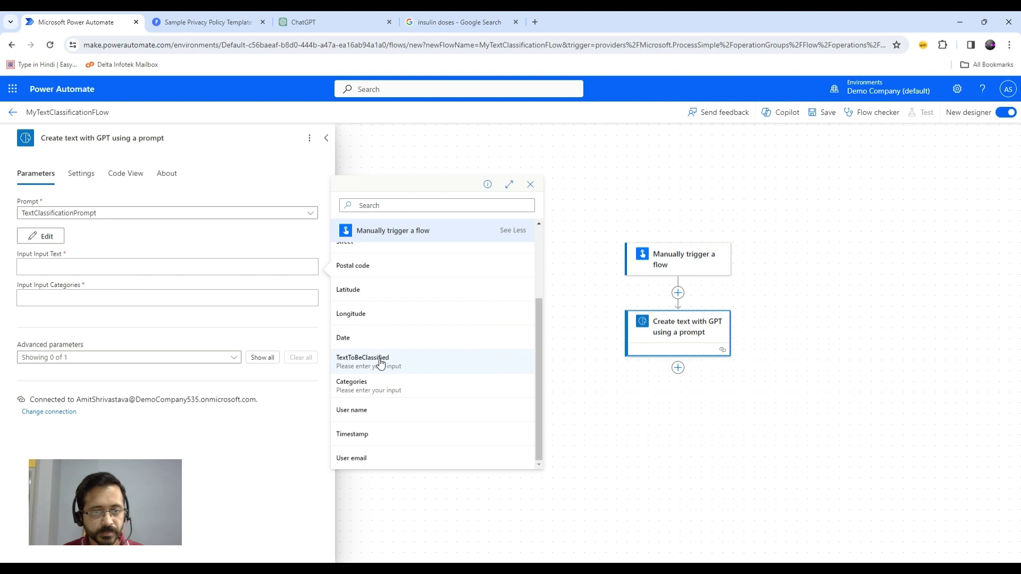
pyautogui.click(380, 362)
# Step: Map Input Categories to the trigger's Categories output
pyautogui.click(261, 295)
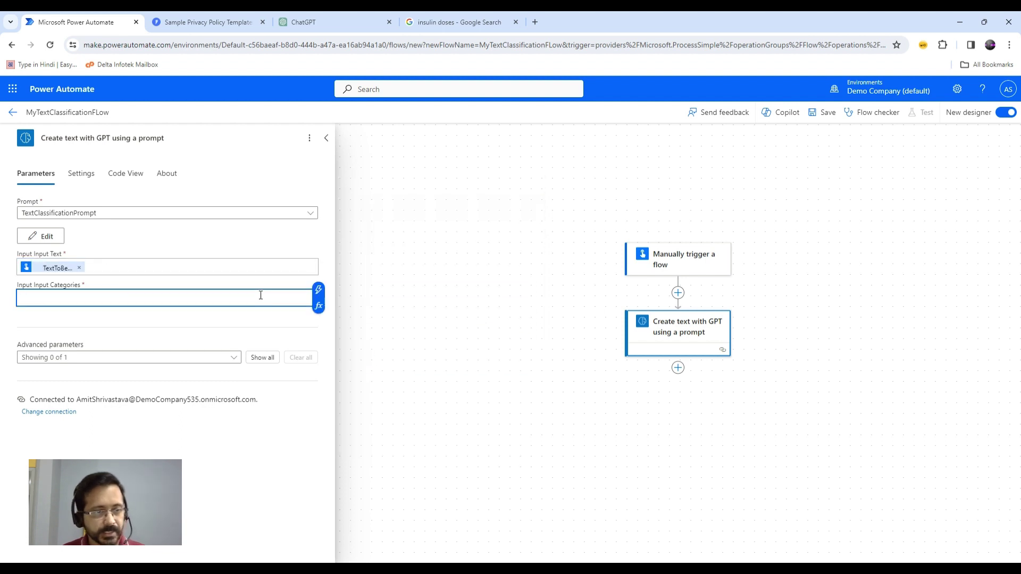
pyautogui.click(320, 295)
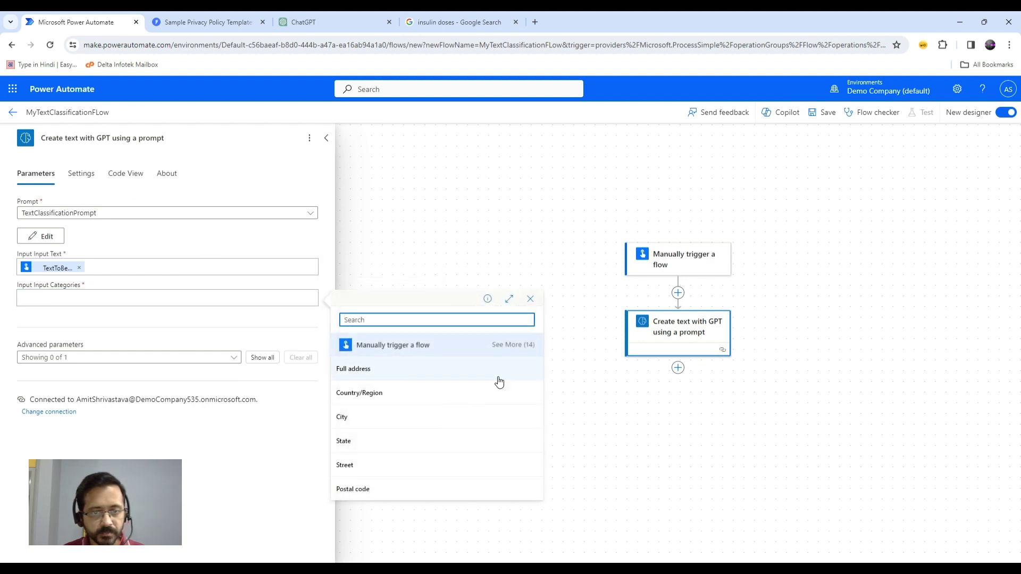
pyautogui.click(517, 348)
pyautogui.scroll(-2, 494, 404)
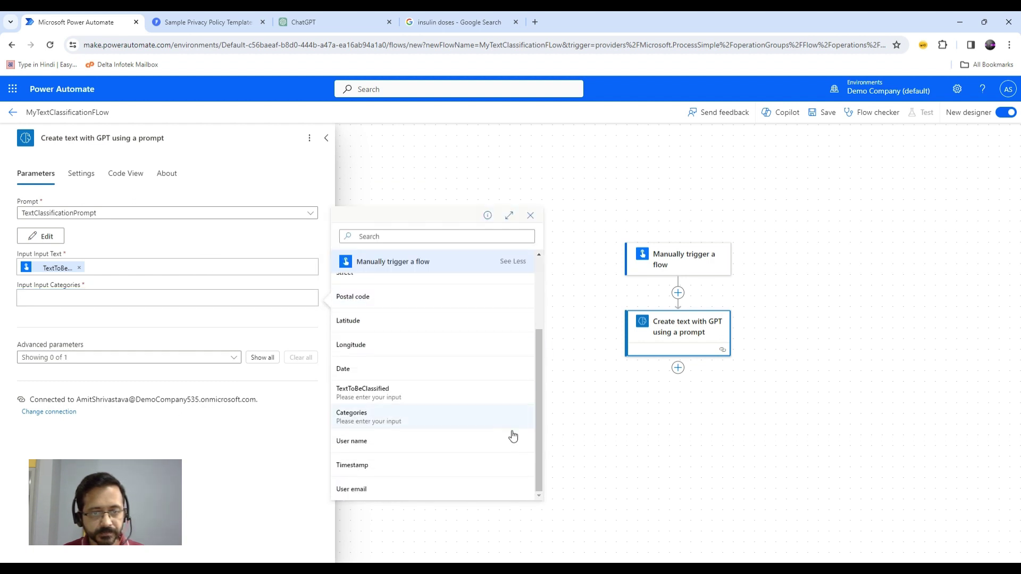
pyautogui.click(368, 419)
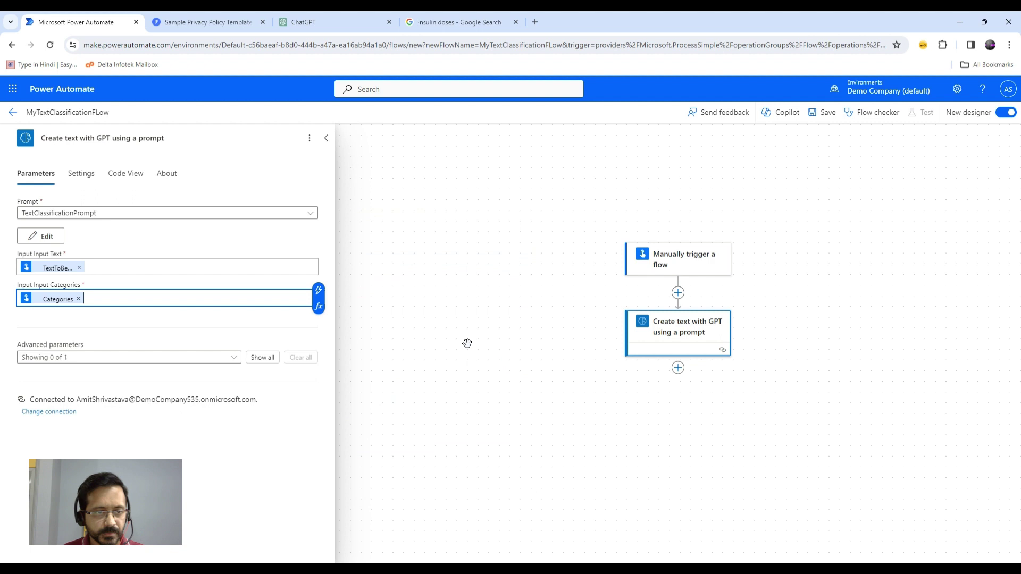
pyautogui.click(458, 277)
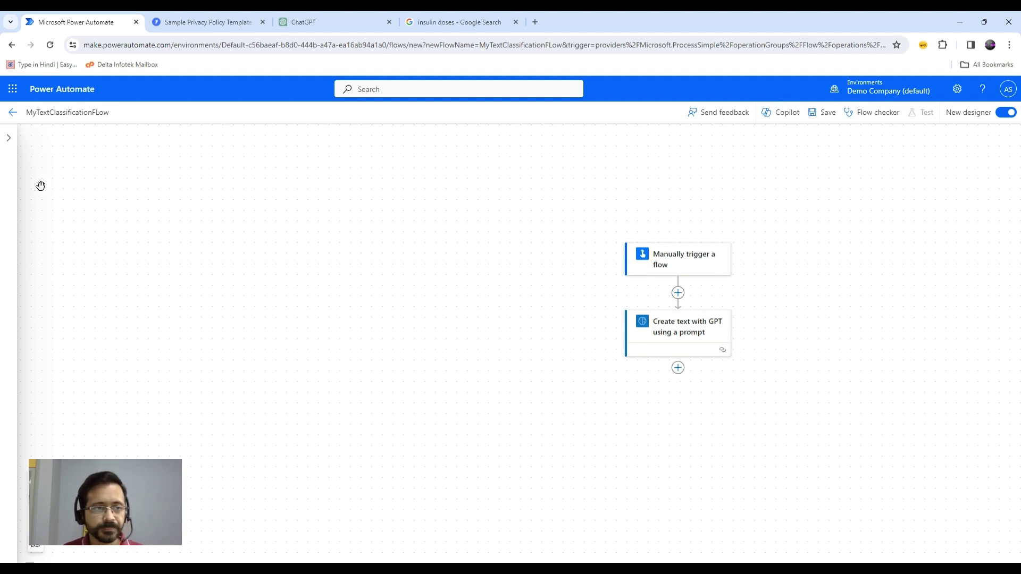
# Step: Add Initialize variable: IdentifiedCategory, type String, initial value the GPT step's Text
pyautogui.click(678, 368)
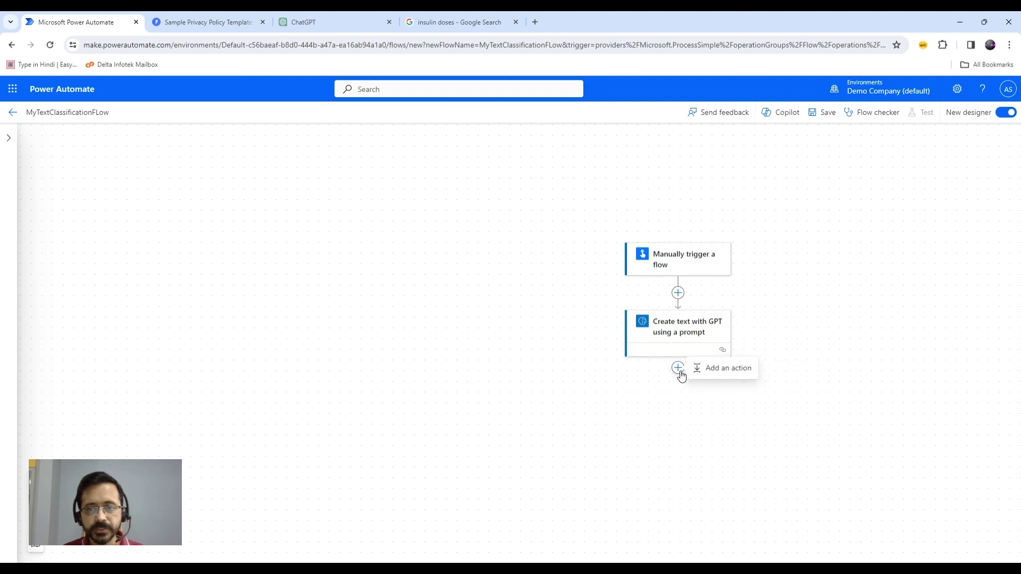
pyautogui.click(724, 375)
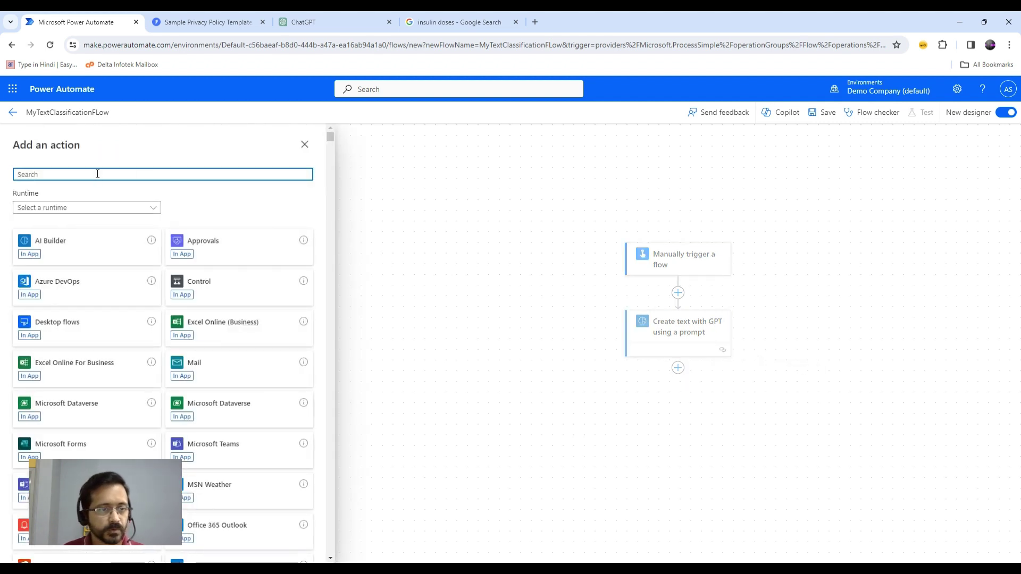
pyautogui.write('variable')
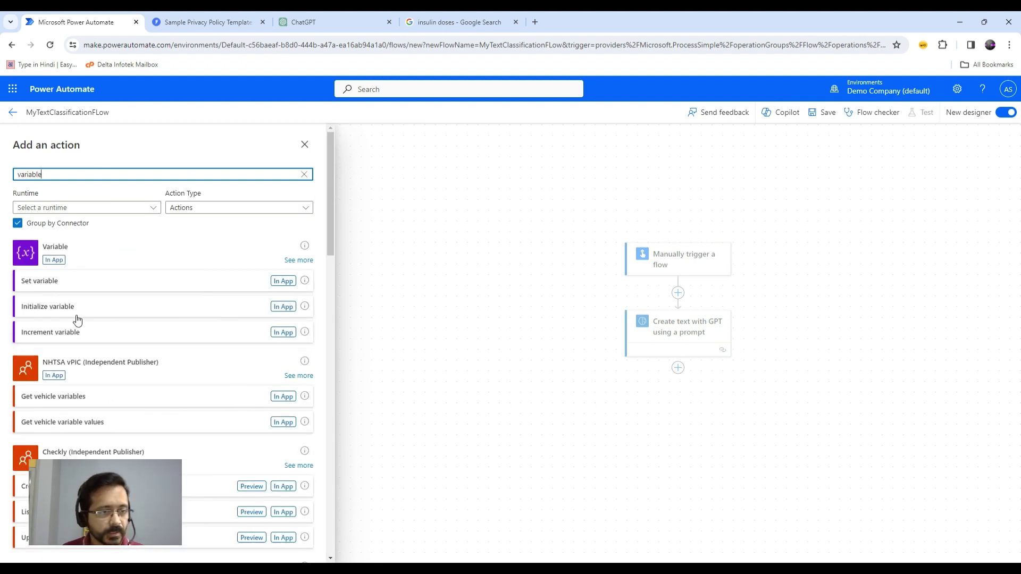
pyautogui.click(75, 307)
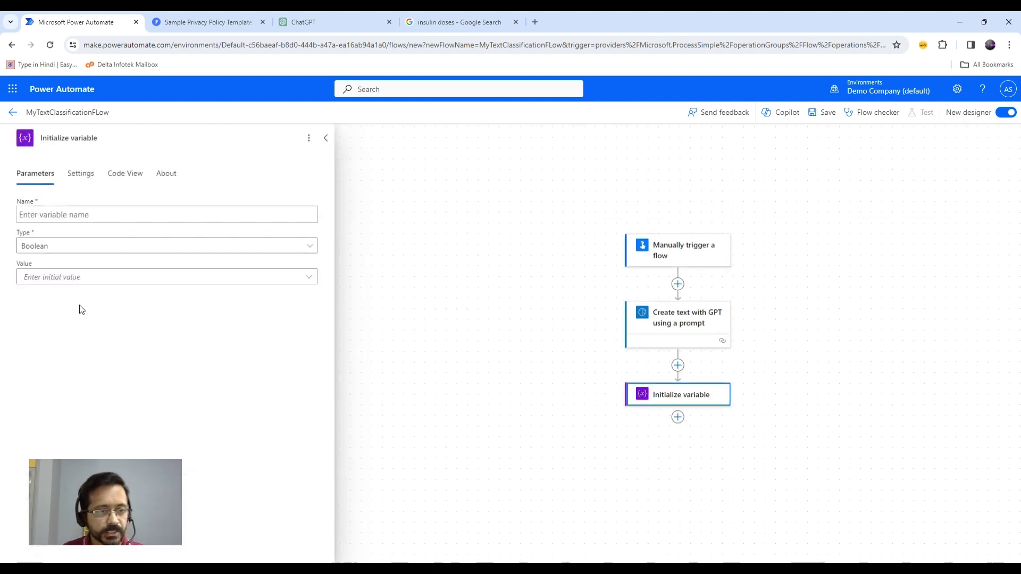
pyautogui.click(149, 214)
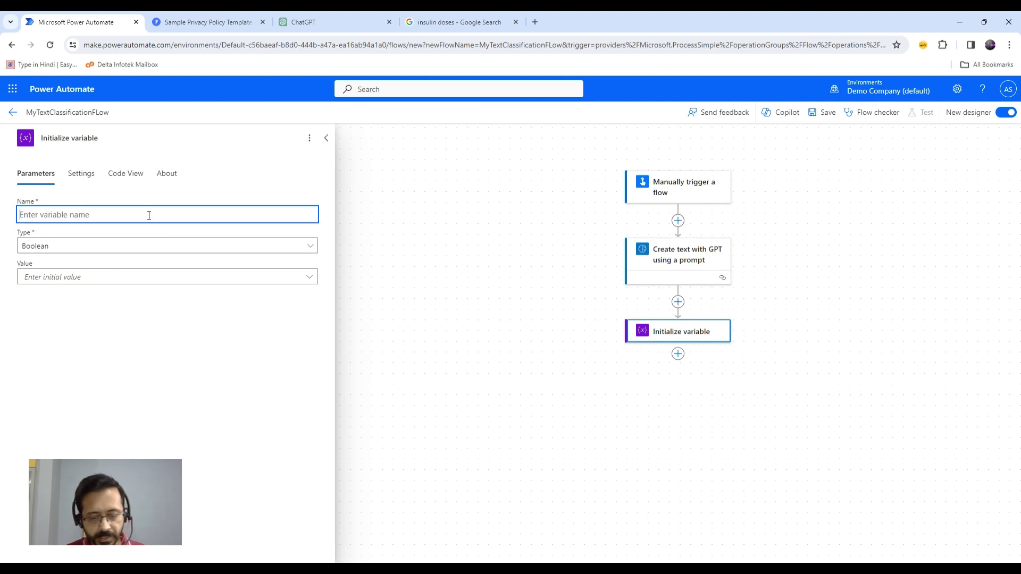
pyautogui.write('Identi')
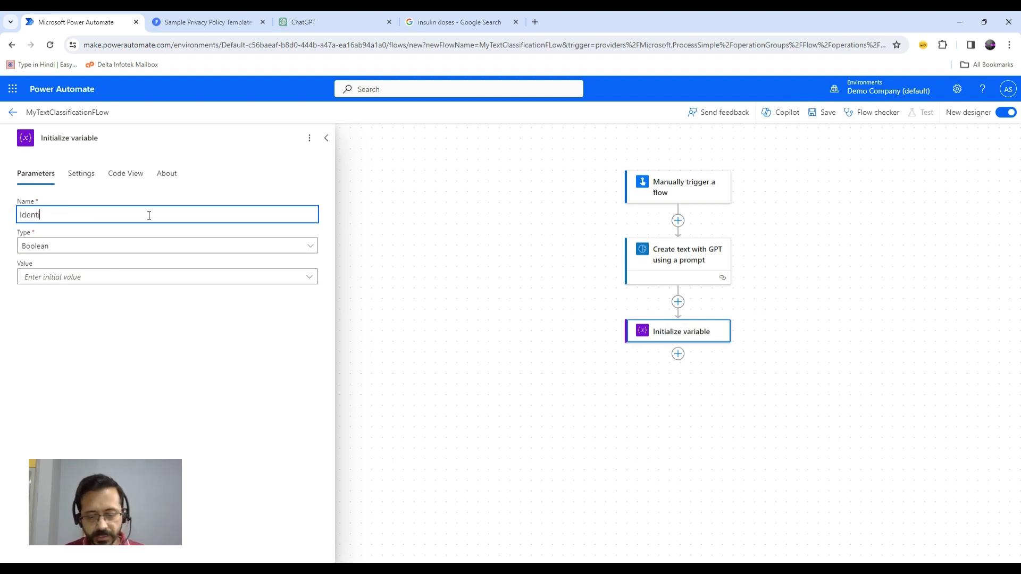
pyautogui.write('fiedCa')
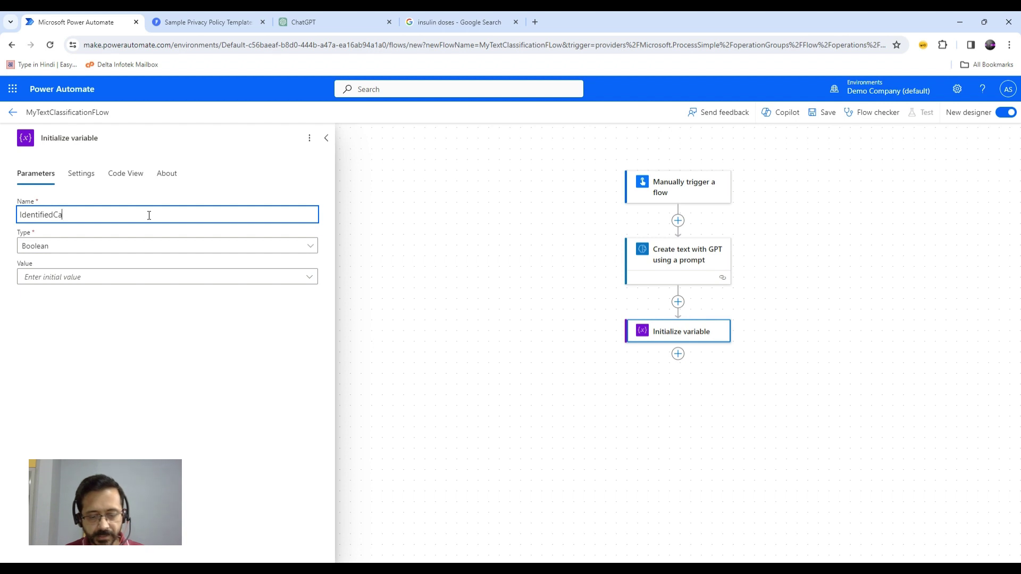
pyautogui.write('tegory')
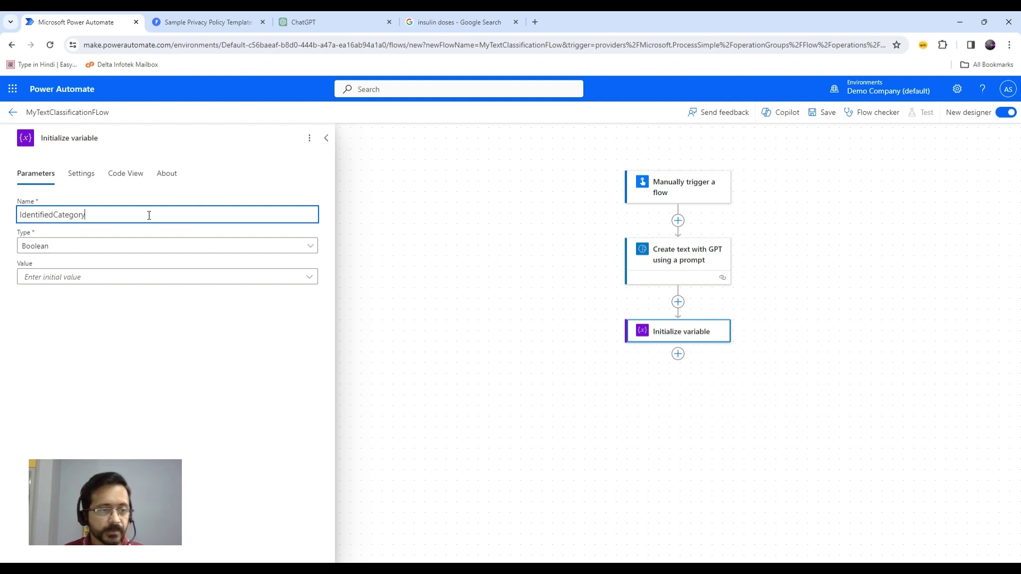
pyautogui.click(314, 252)
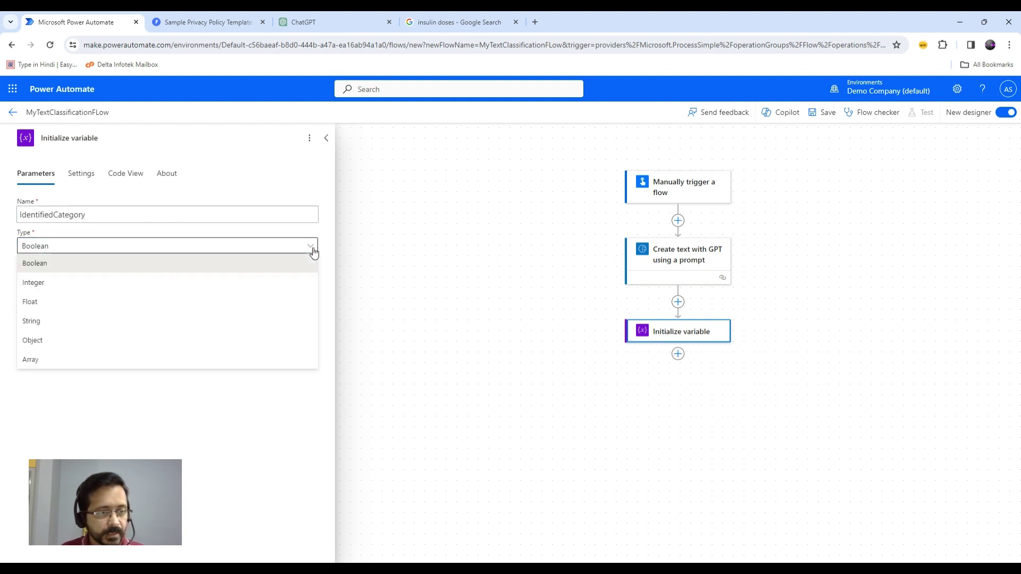
pyautogui.click(71, 321)
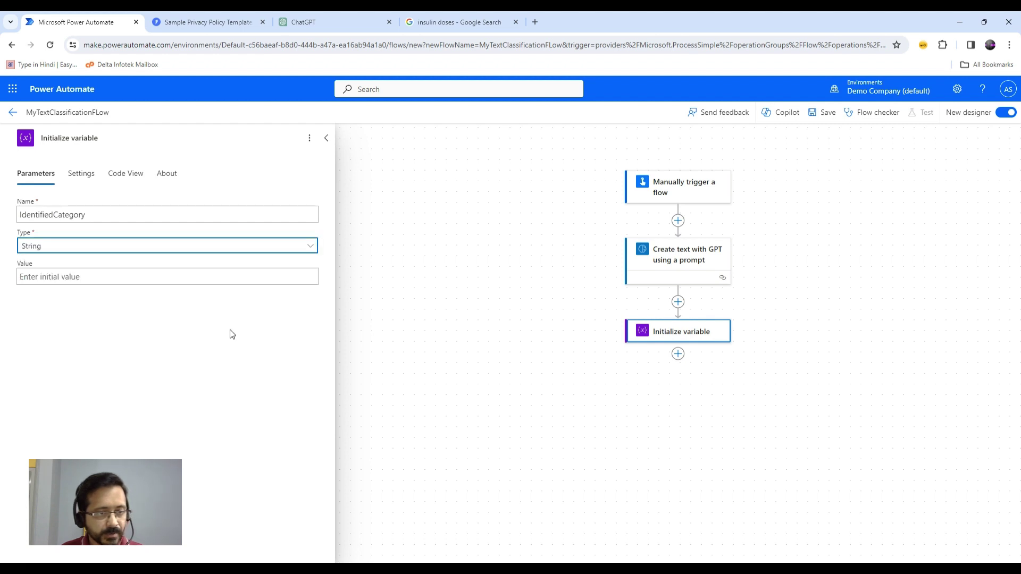
pyautogui.click(214, 278)
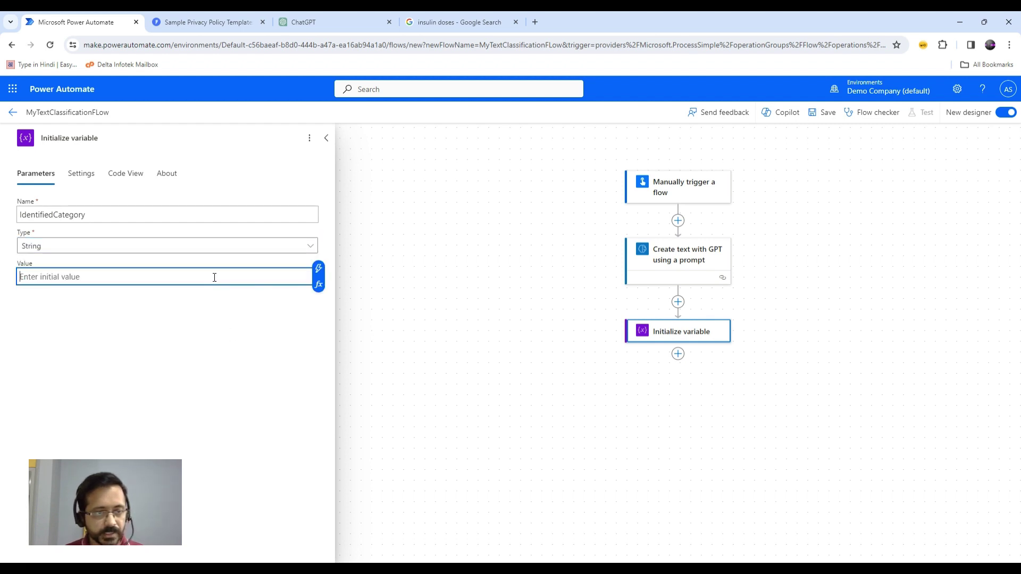
pyautogui.click(320, 266)
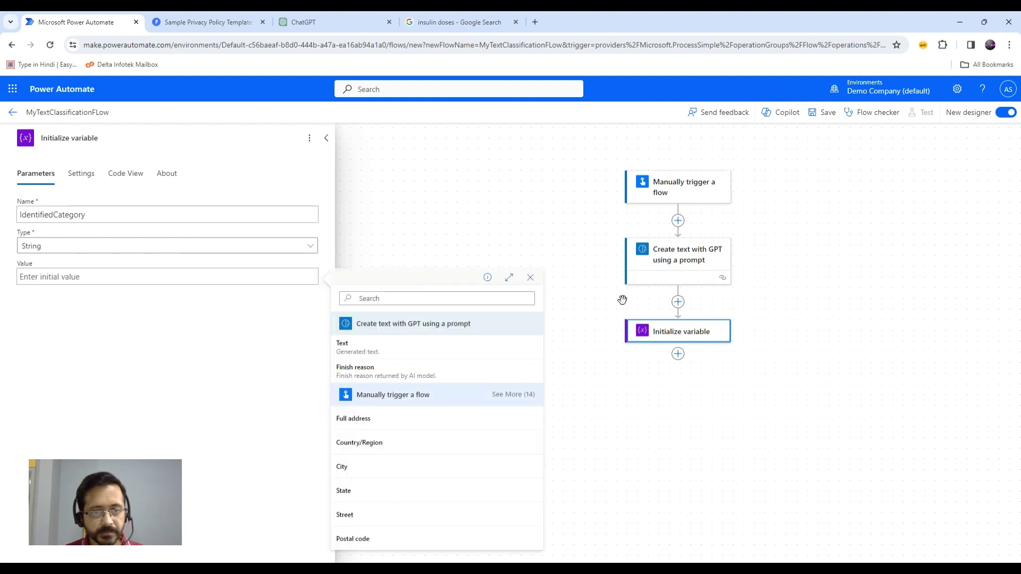
pyautogui.click(350, 348)
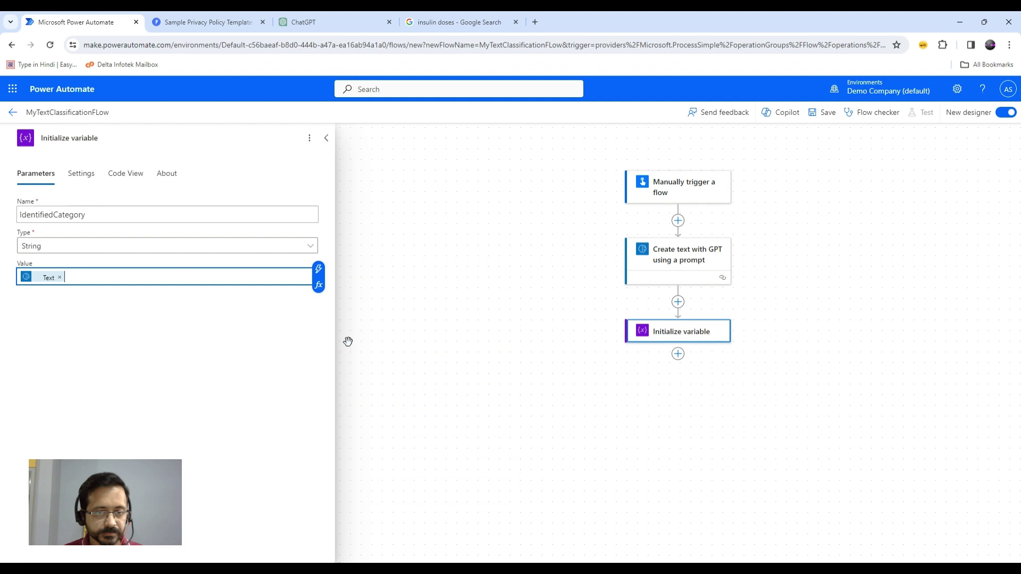
# Step: Collapse the variable step and save the flow
pyautogui.click(489, 353)
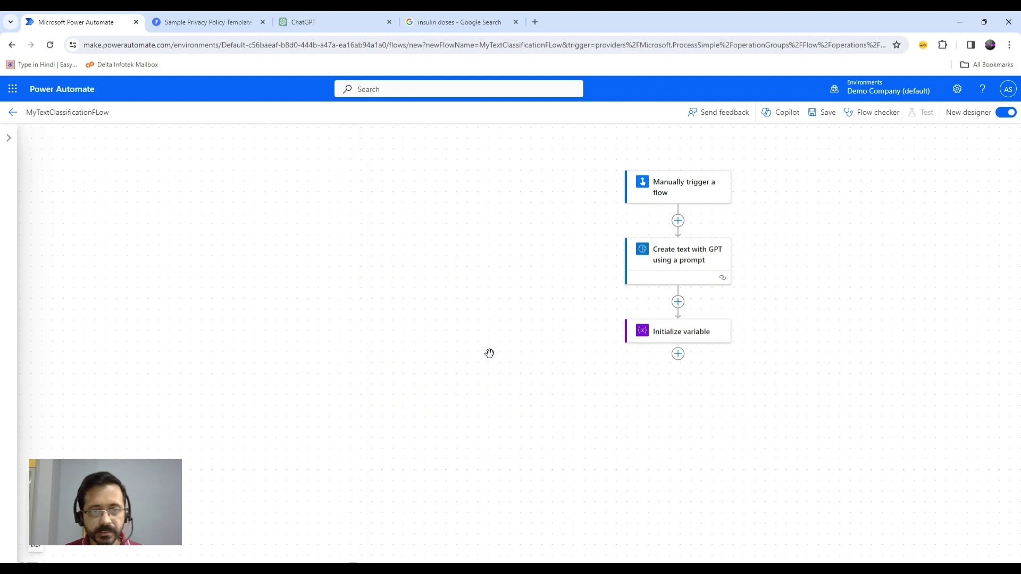
pyautogui.click(832, 118)
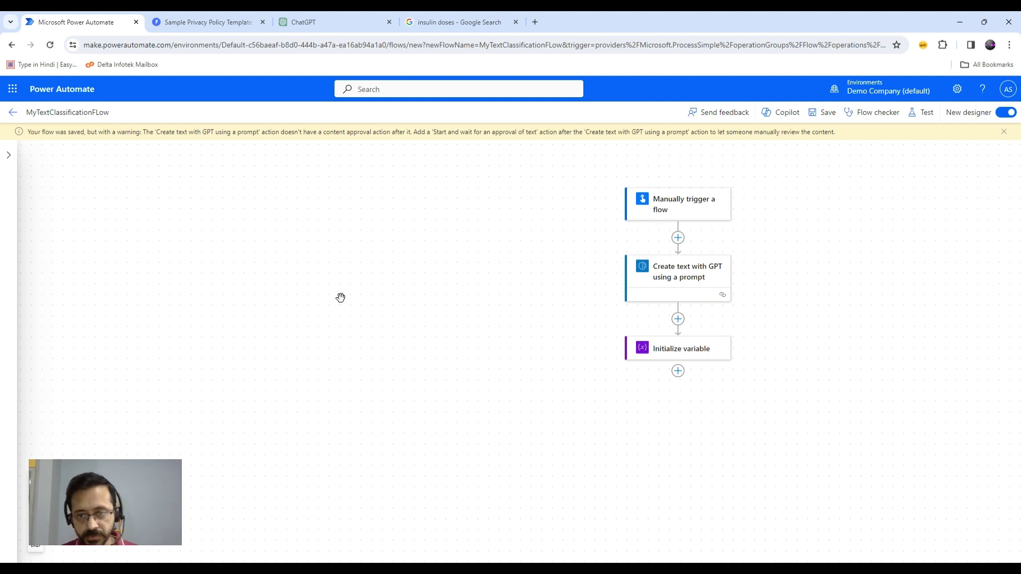
pyautogui.click(823, 114)
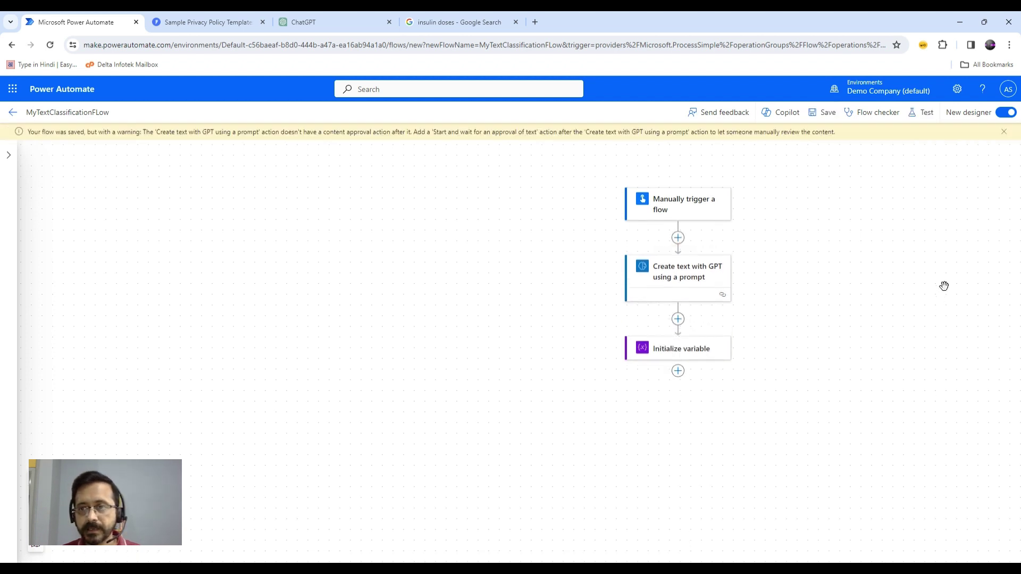
# Step: Start a manual test and paste the patient note with a mobile number into TextToBeClassified
pyautogui.click(923, 115)
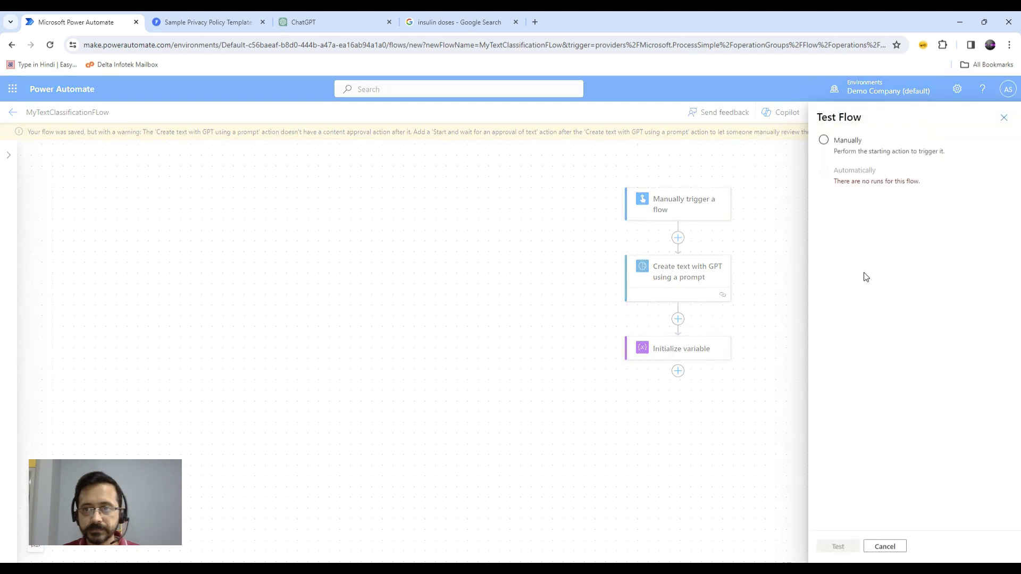
pyautogui.click(823, 139)
pyautogui.click(838, 547)
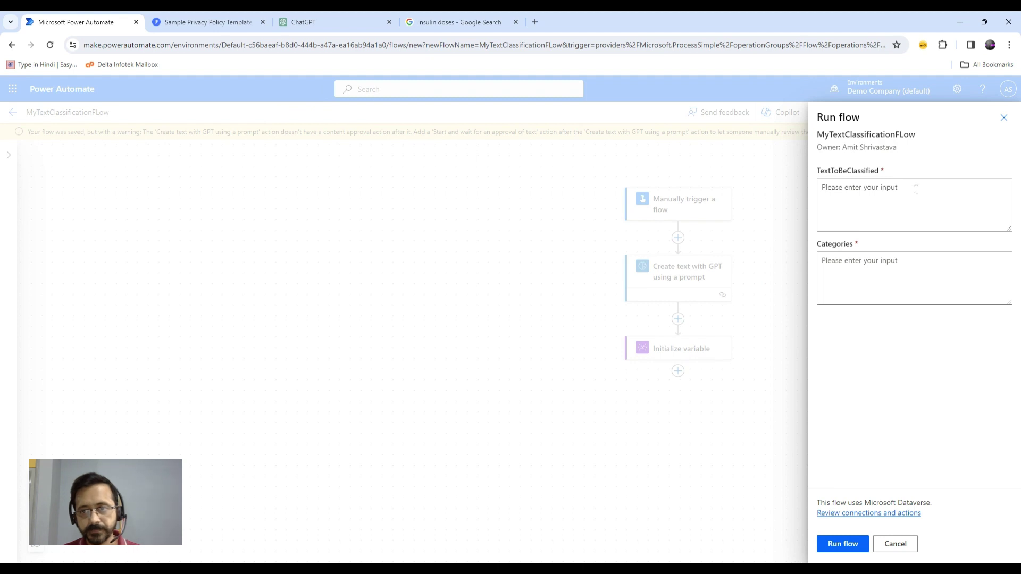
pyautogui.click(827, 190)
pyautogui.write('Patient XYZ who works for organization ABC, Delhi is suffering from diabetes. His Mobile number is 1234567890.')
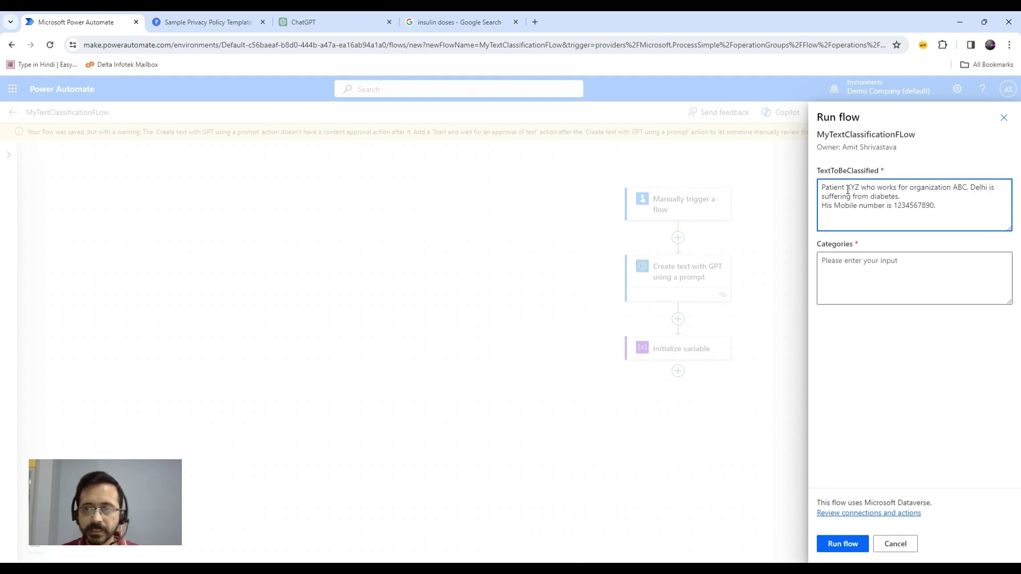
pyautogui.moveTo(848, 187); pyautogui.dragTo(860, 187)
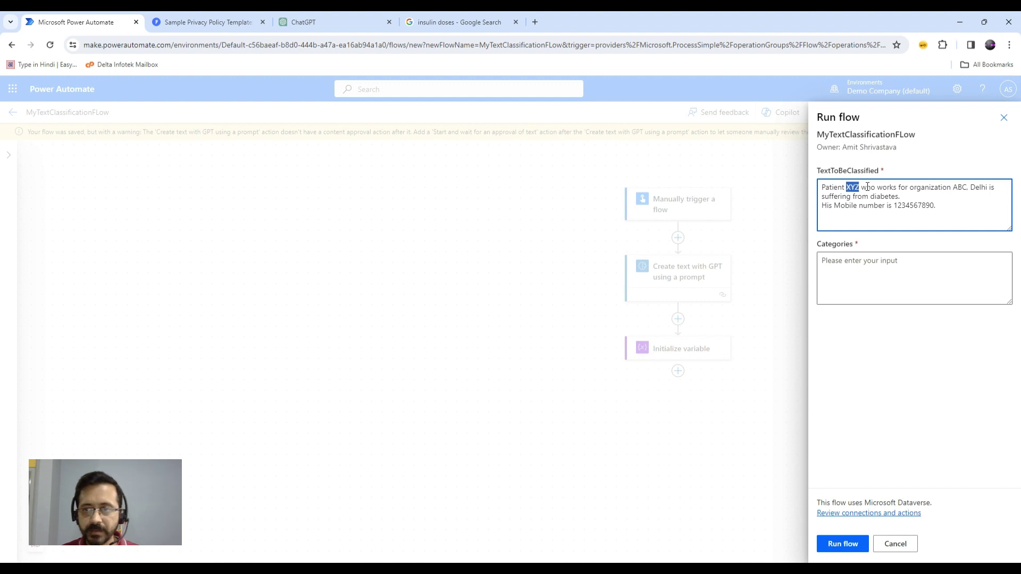
pyautogui.moveTo(953, 187); pyautogui.dragTo(894, 206)
pyautogui.click(968, 205)
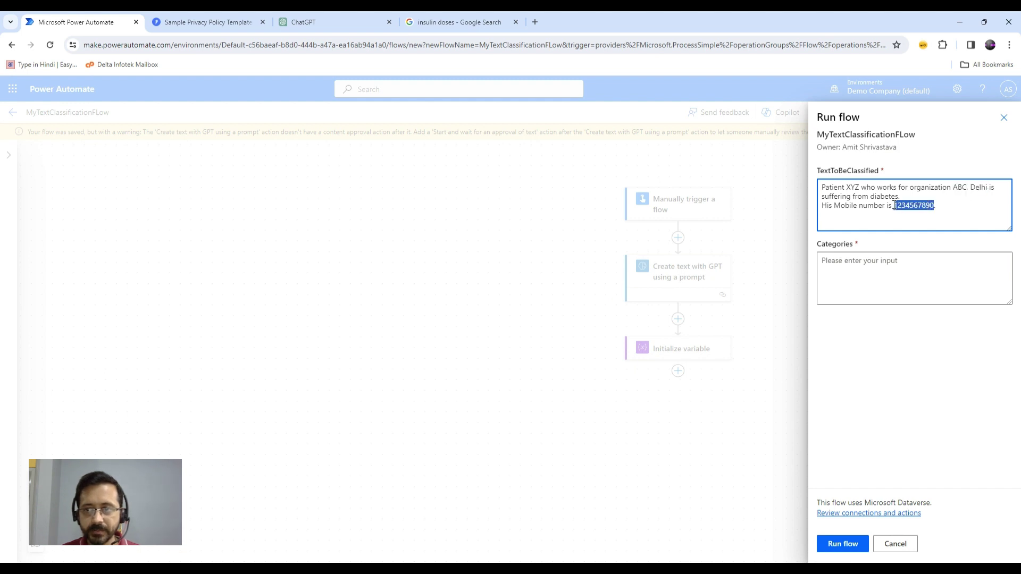
pyautogui.click(860, 206)
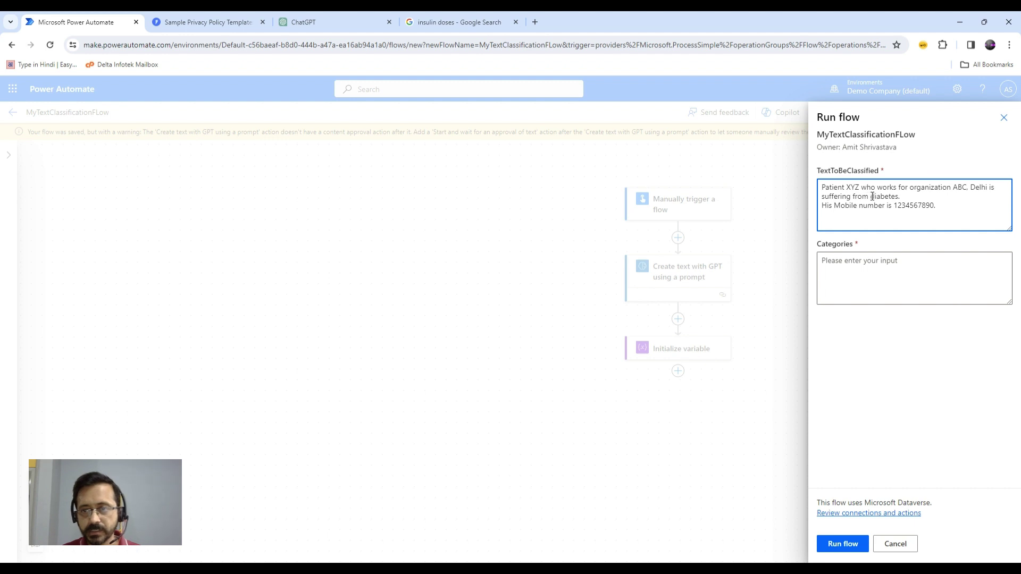
pyautogui.moveTo(872, 197); pyautogui.dragTo(898, 196)
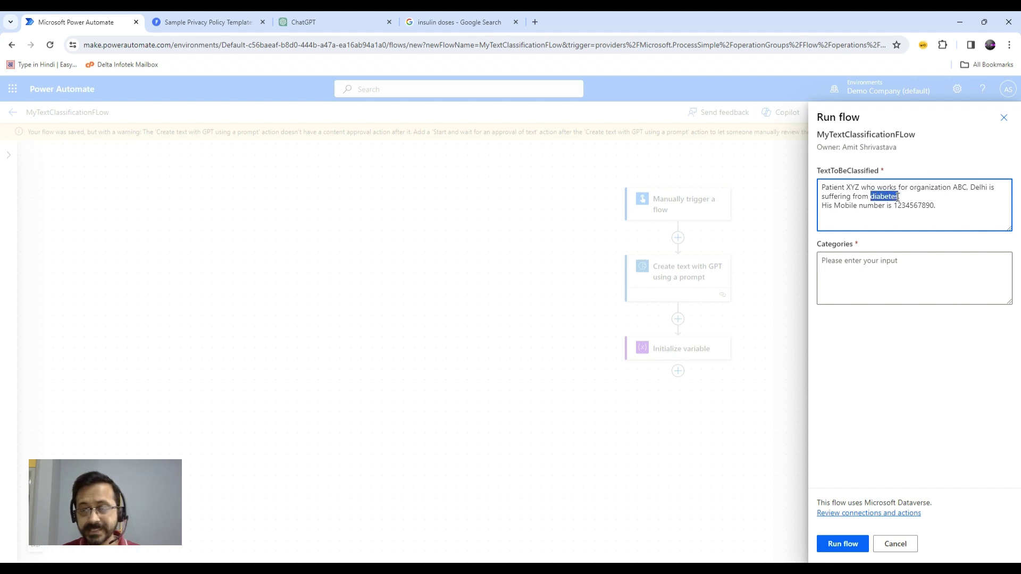
# Step: Paste 'Personal Information, Non-Personal Information' into Categories and run the flow
pyautogui.click(886, 208)
pyautogui.click(890, 282)
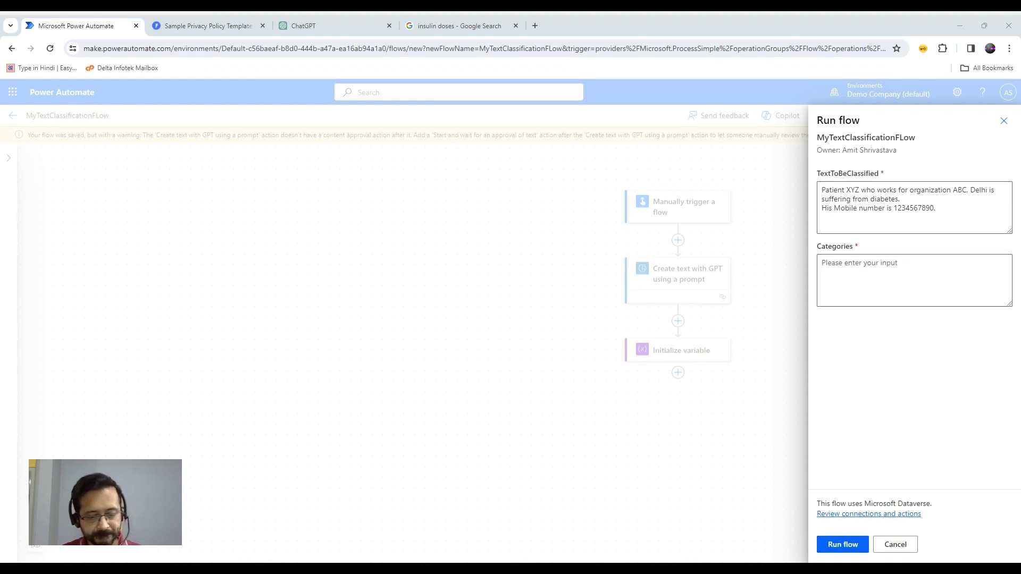
pyautogui.click(883, 258)
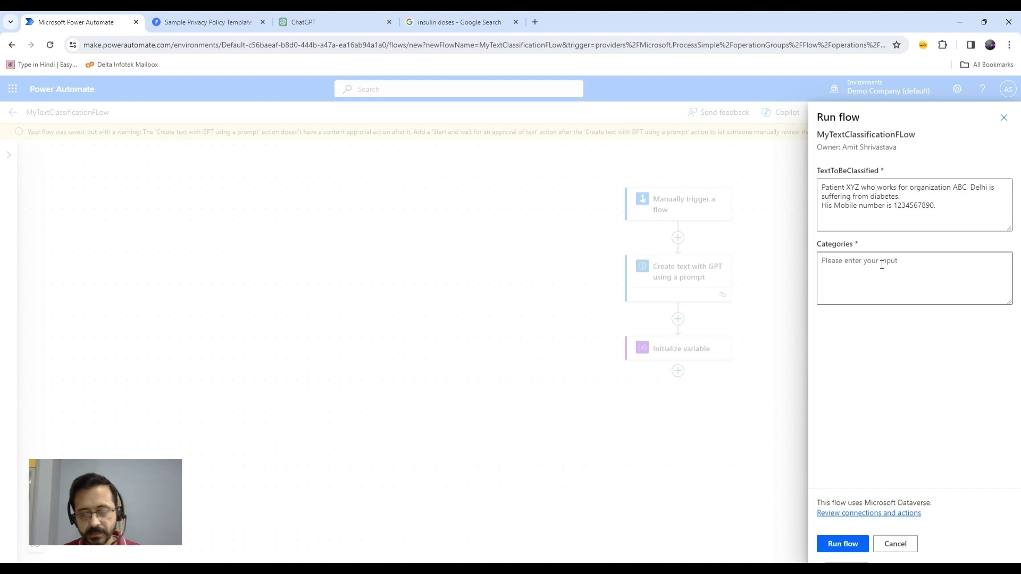
pyautogui.click(898, 266)
pyautogui.write('Personal Information, Non-Personal Information')
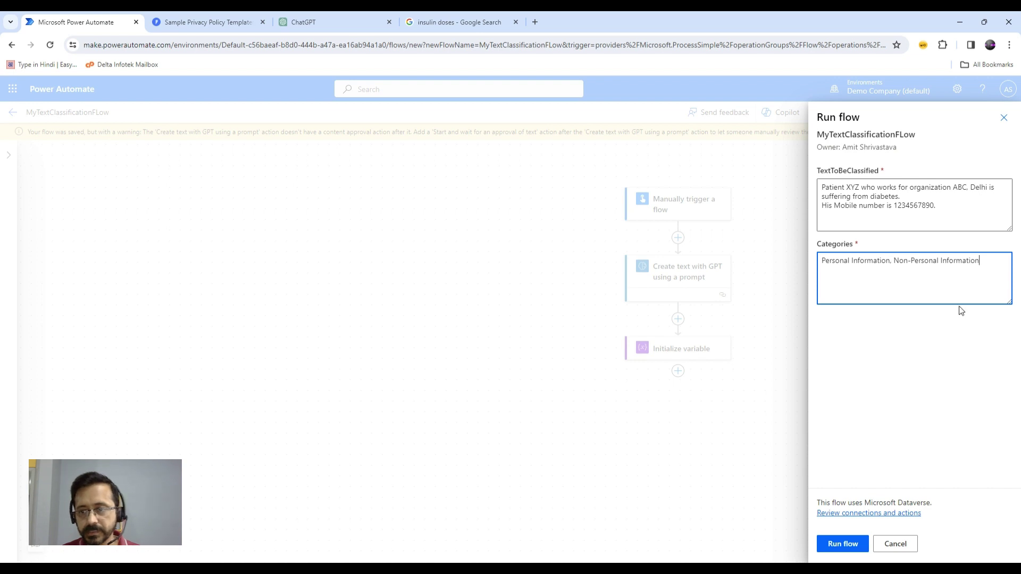
pyautogui.click(853, 548)
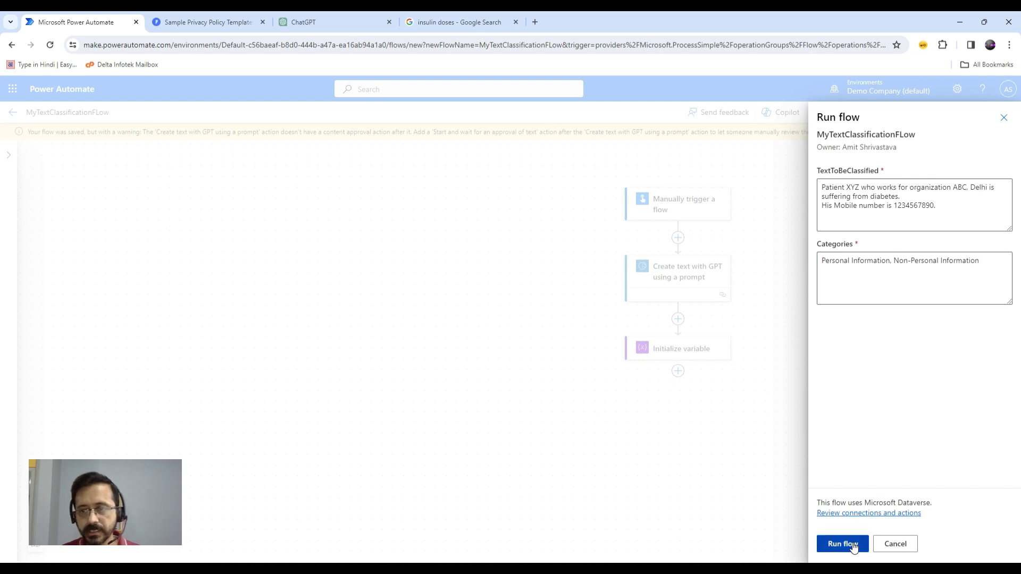
pyautogui.moveTo(936, 212); pyautogui.dragTo(816, 193)
pyautogui.click(875, 355)
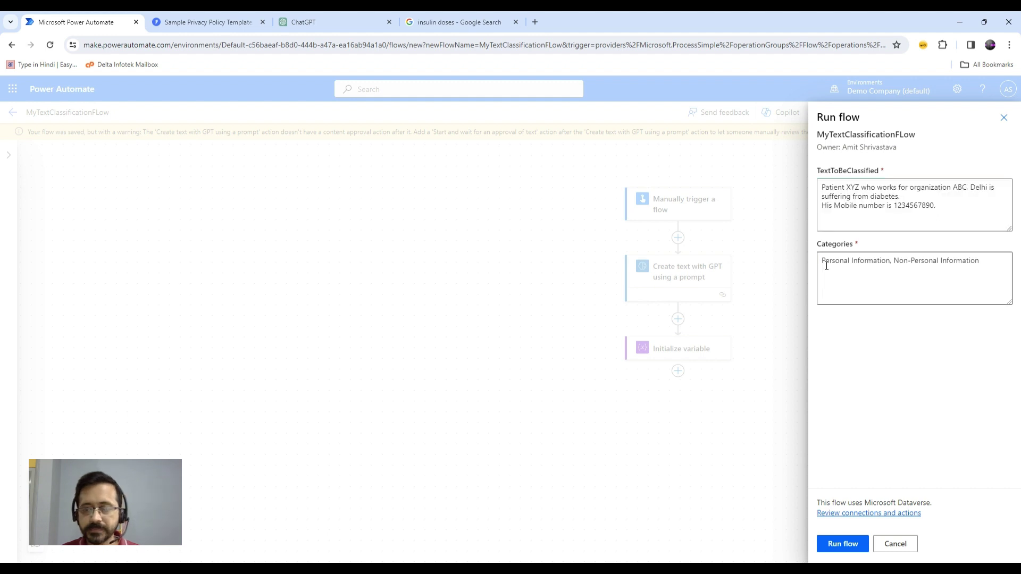
pyautogui.click(843, 545)
pyautogui.click(831, 543)
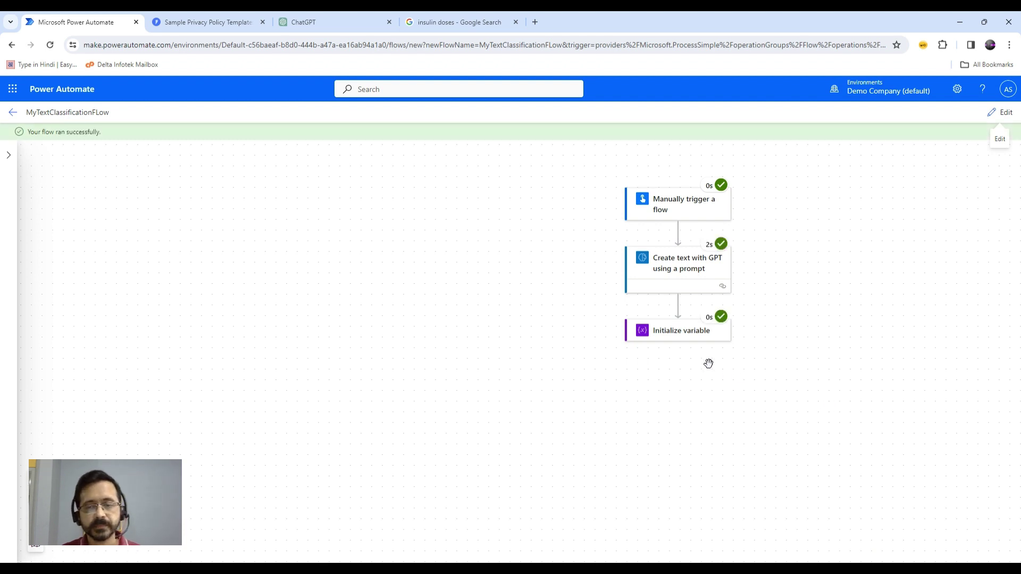
# Step: Check the Initialize variable run details show Personal Information, then return to edit mode
pyautogui.click(690, 337)
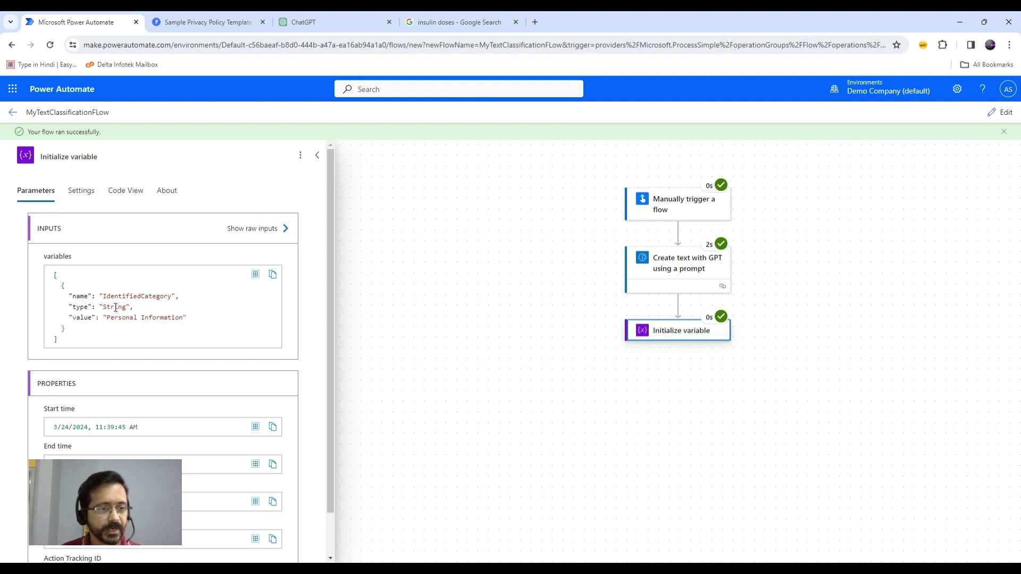
pyautogui.moveTo(108, 318); pyautogui.dragTo(185, 325)
pyautogui.click(452, 319)
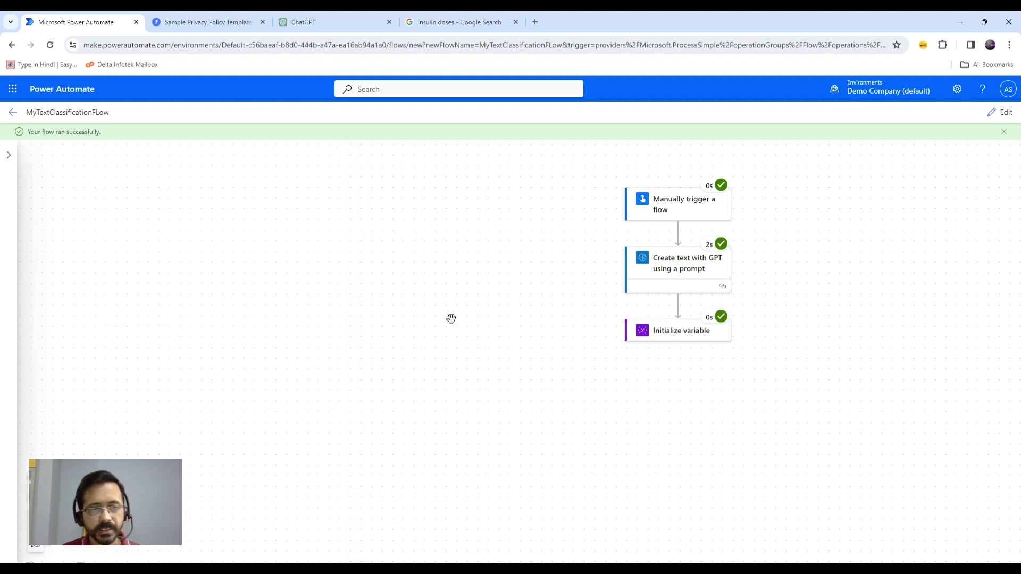
pyautogui.click(1002, 112)
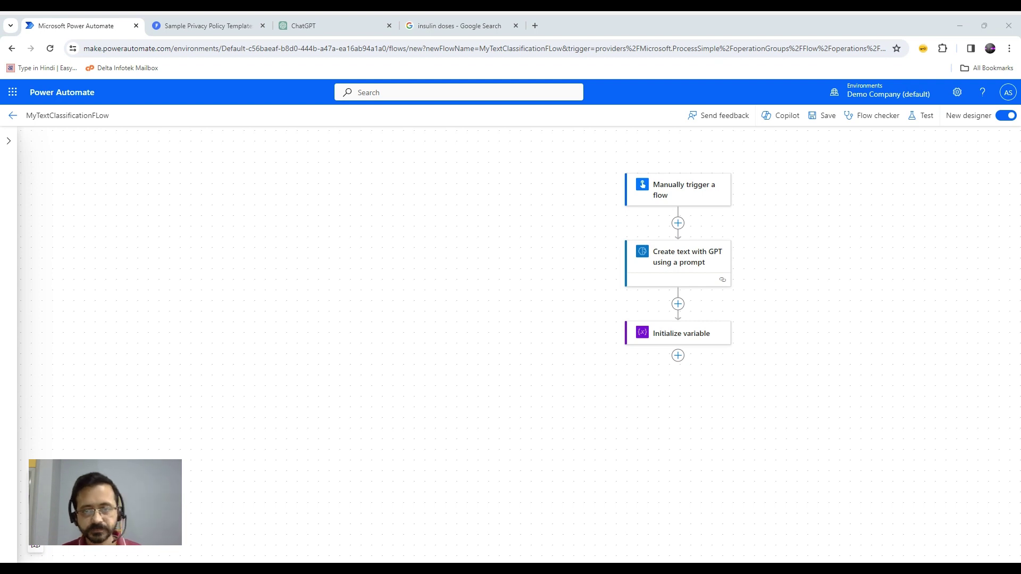
# Step: Start a manual test and paste the insulin treatment patient note as the text to classify
pyautogui.click(927, 116)
pyautogui.click(825, 144)
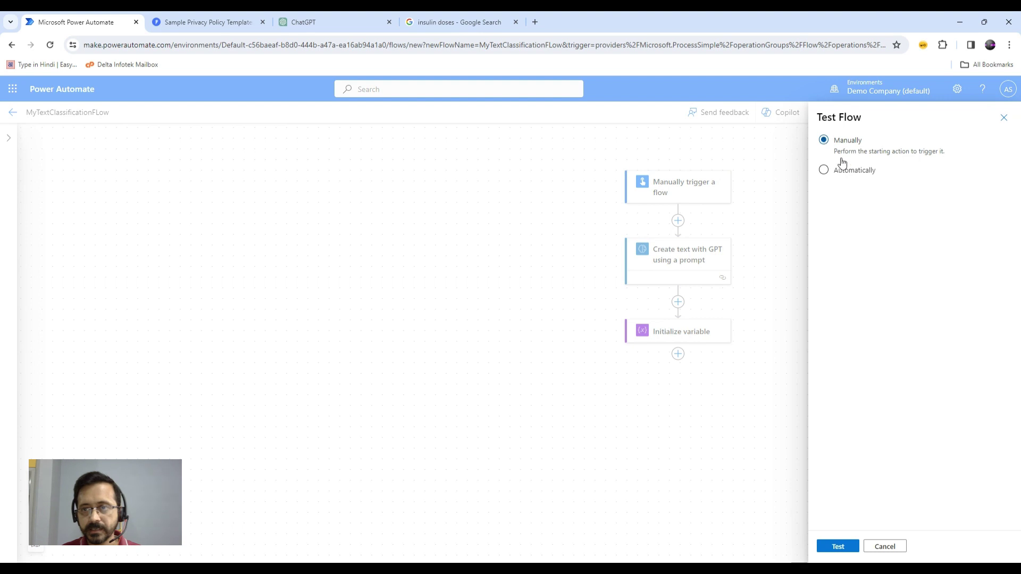
pyautogui.click(838, 547)
pyautogui.click(897, 199)
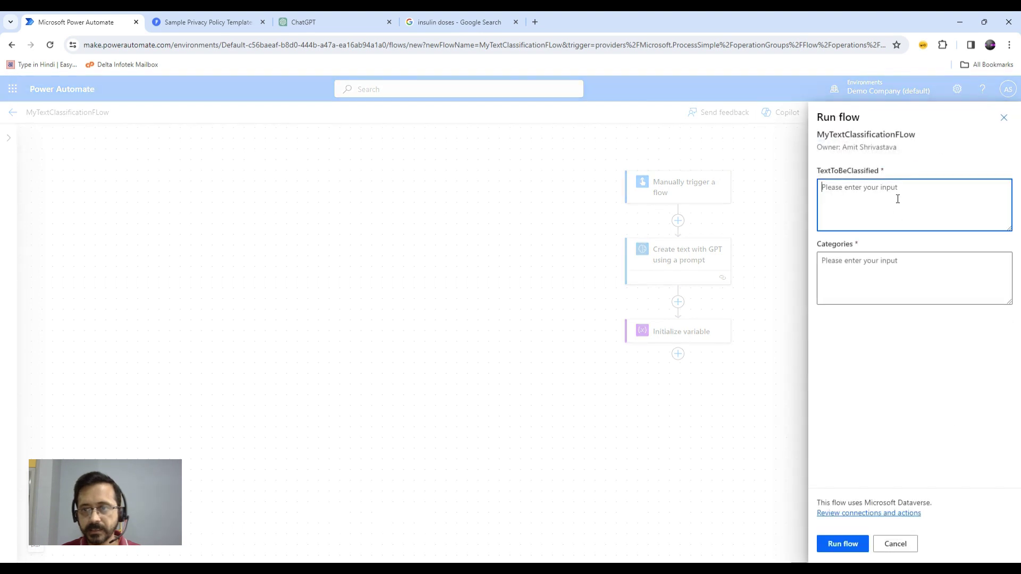
pyautogui.write('Patient ID 195 is suffering from diabetes. The treatment will require insulin dose')
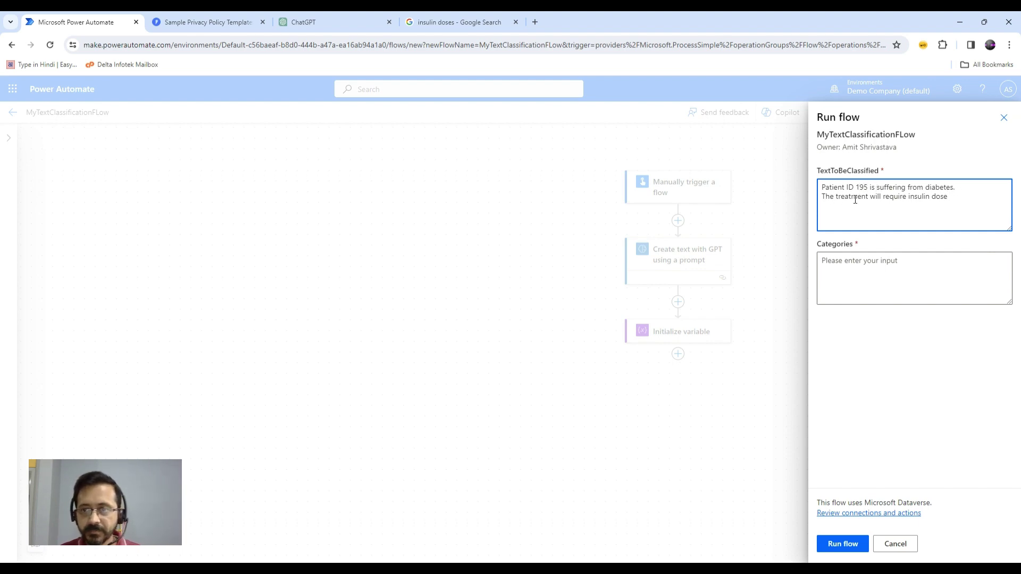
# Step: Paste the same two category names into Categories and run the flow
pyautogui.click(931, 270)
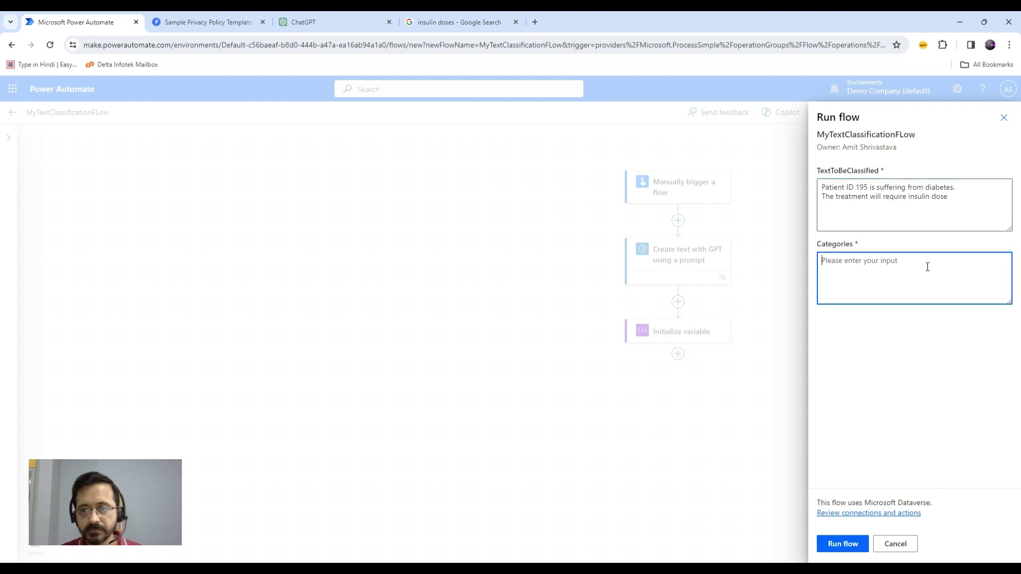
pyautogui.click(652, 561)
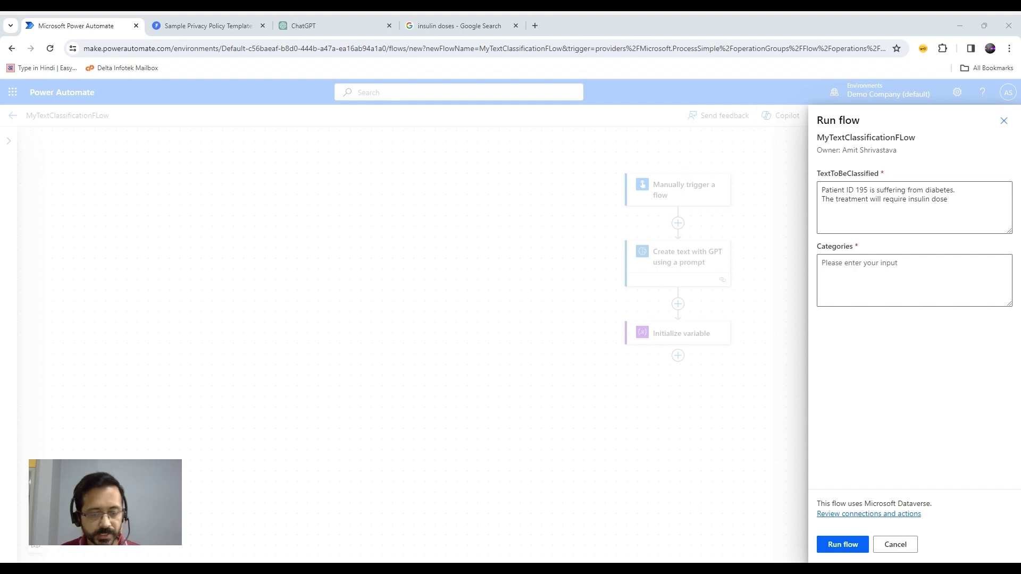
pyautogui.click(925, 267)
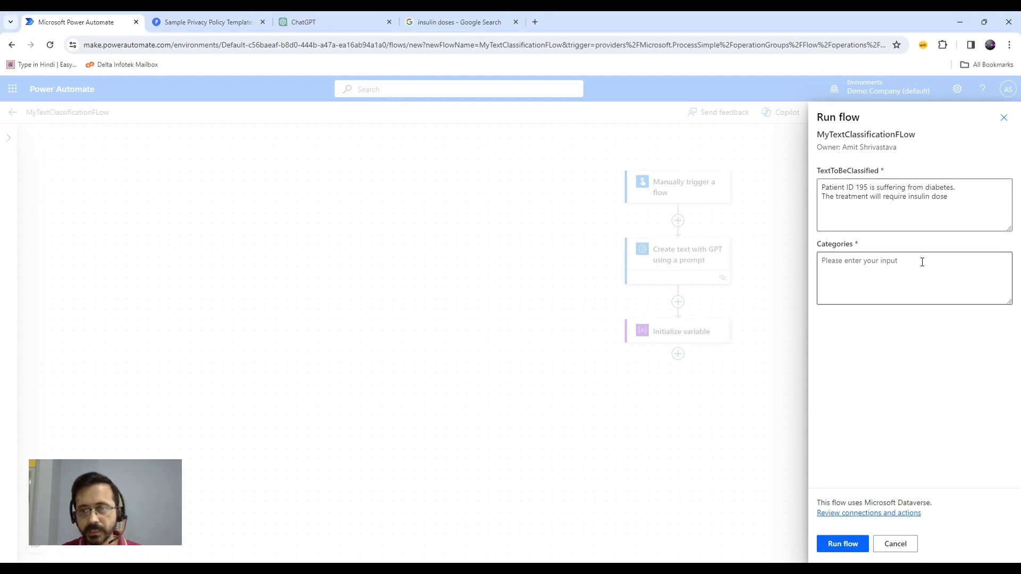
pyautogui.click(920, 264)
pyautogui.write('Personal Information, Non-Personal Information')
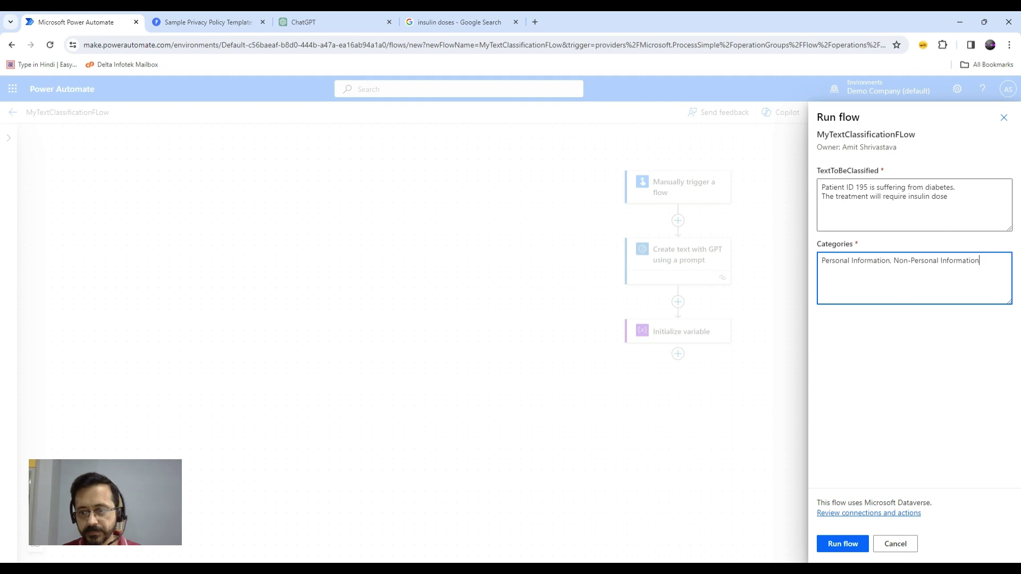
pyautogui.click(842, 545)
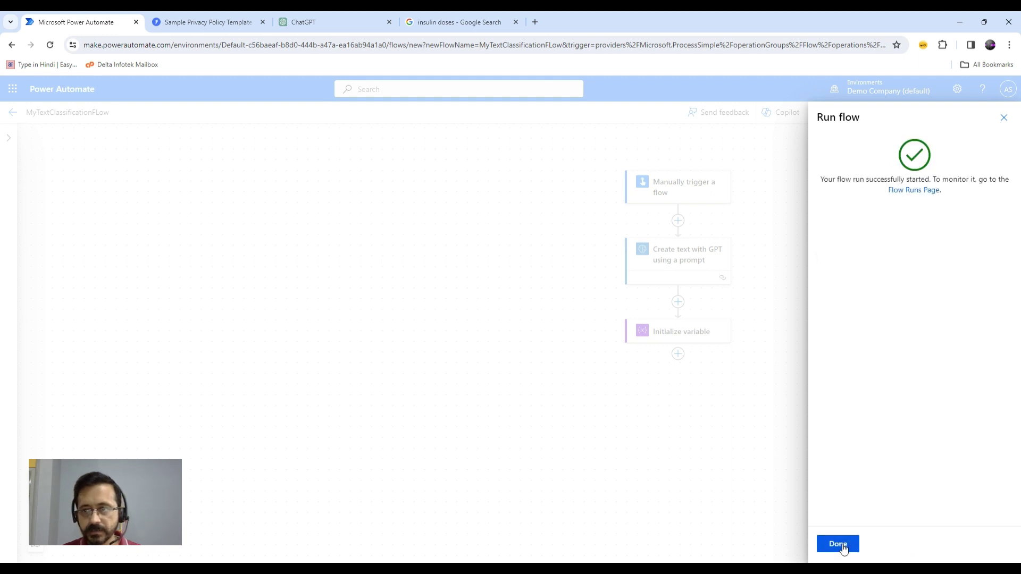
# Step: Verify the Initialize variable step stored 'Non-Personal Information' as IdentifiedCategory
pyautogui.click(838, 544)
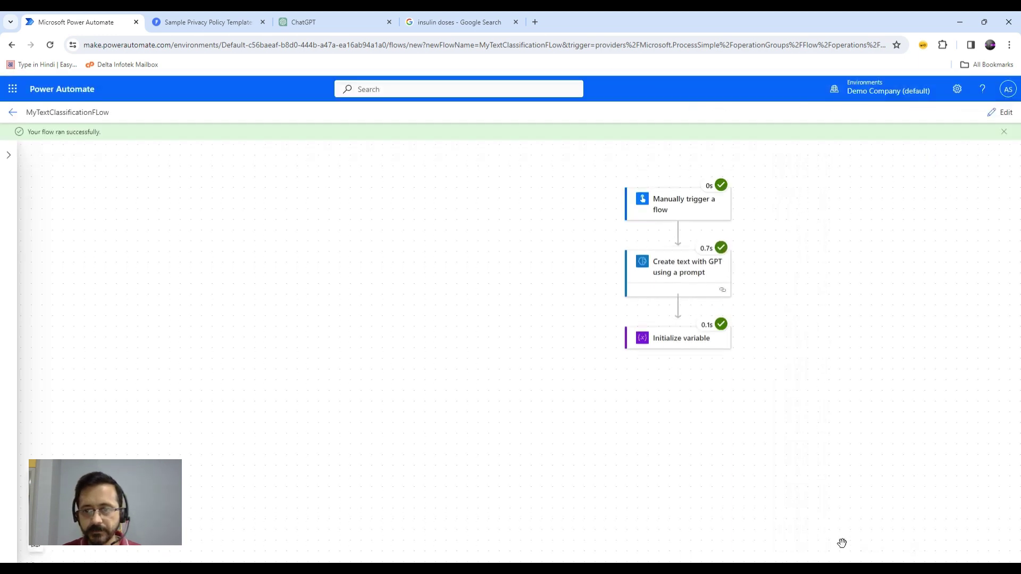
pyautogui.click(696, 336)
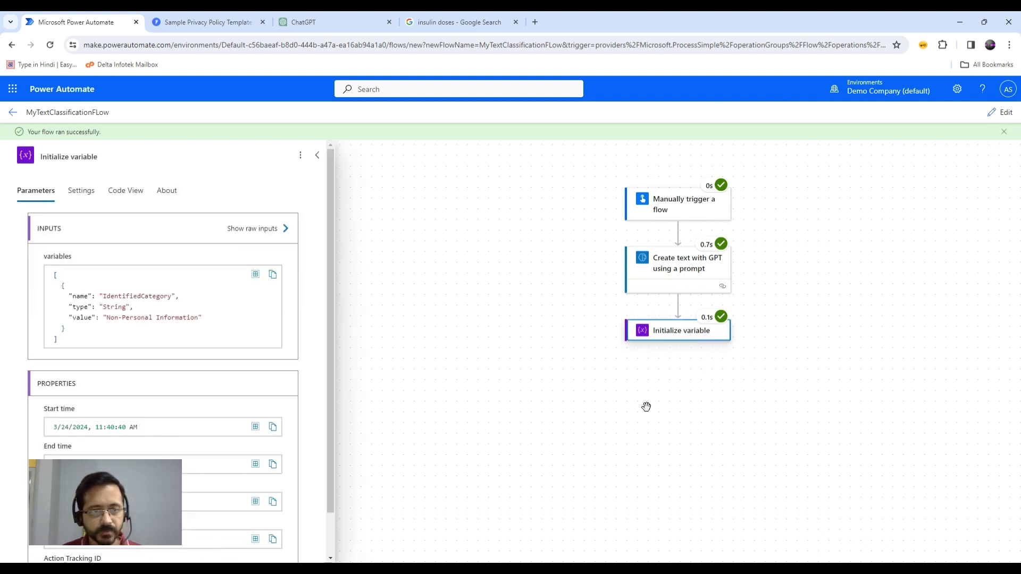
pyautogui.scroll(-1, 209, 313)
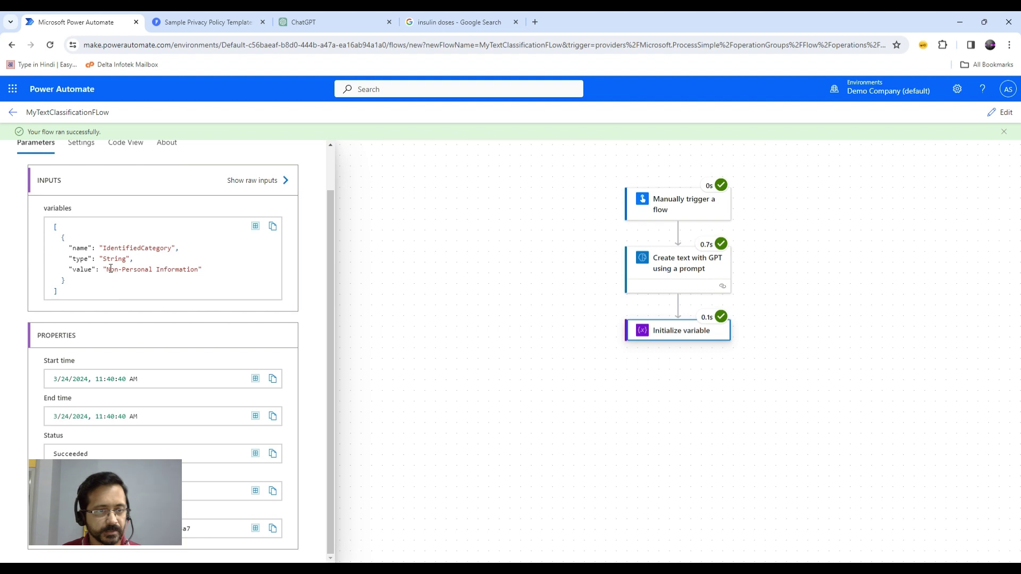
pyautogui.moveTo(107, 268); pyautogui.dragTo(198, 275)
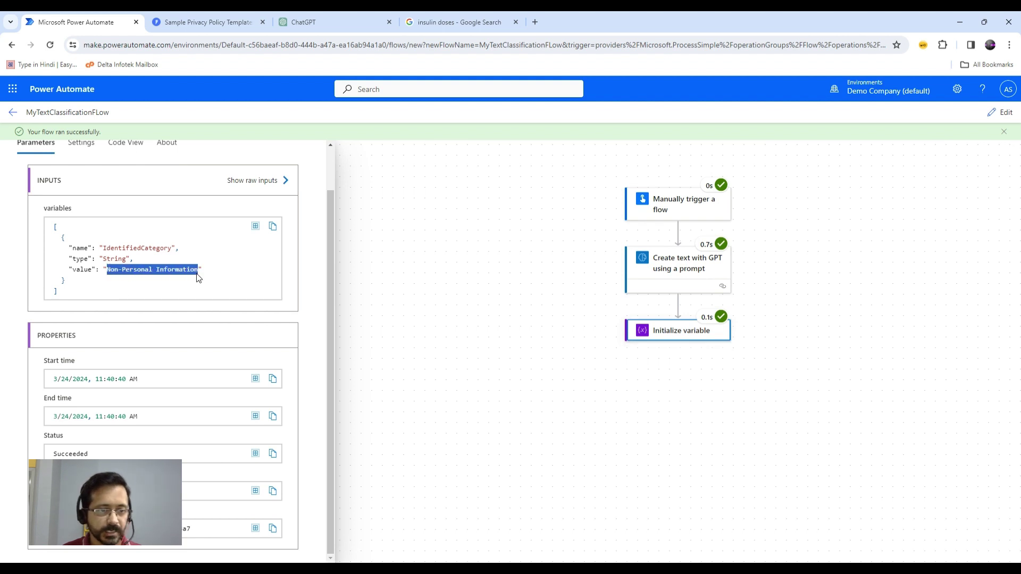
pyautogui.click(528, 375)
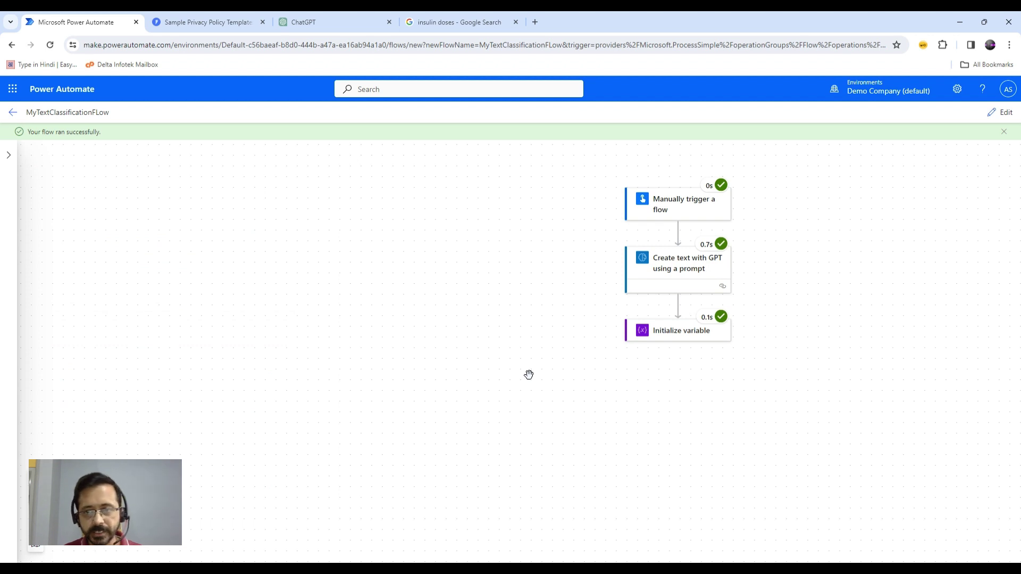